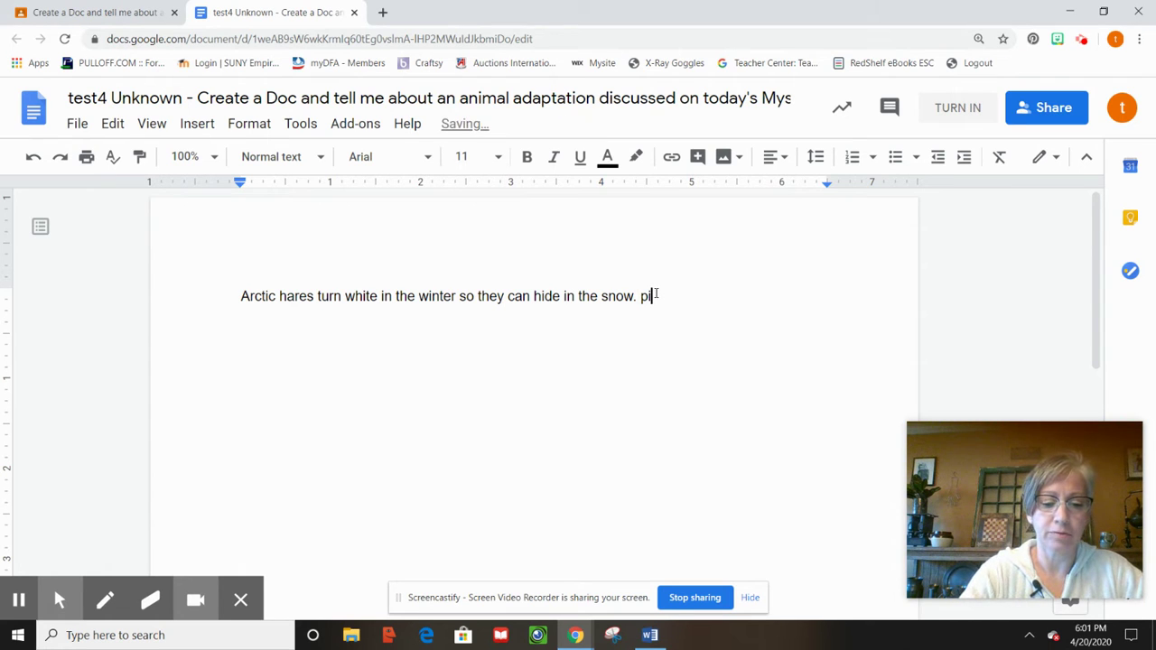
Add the word "pickles" after the sentence, and try undoing and redoing that addition.
{"action": "type", "text": "pickles"}
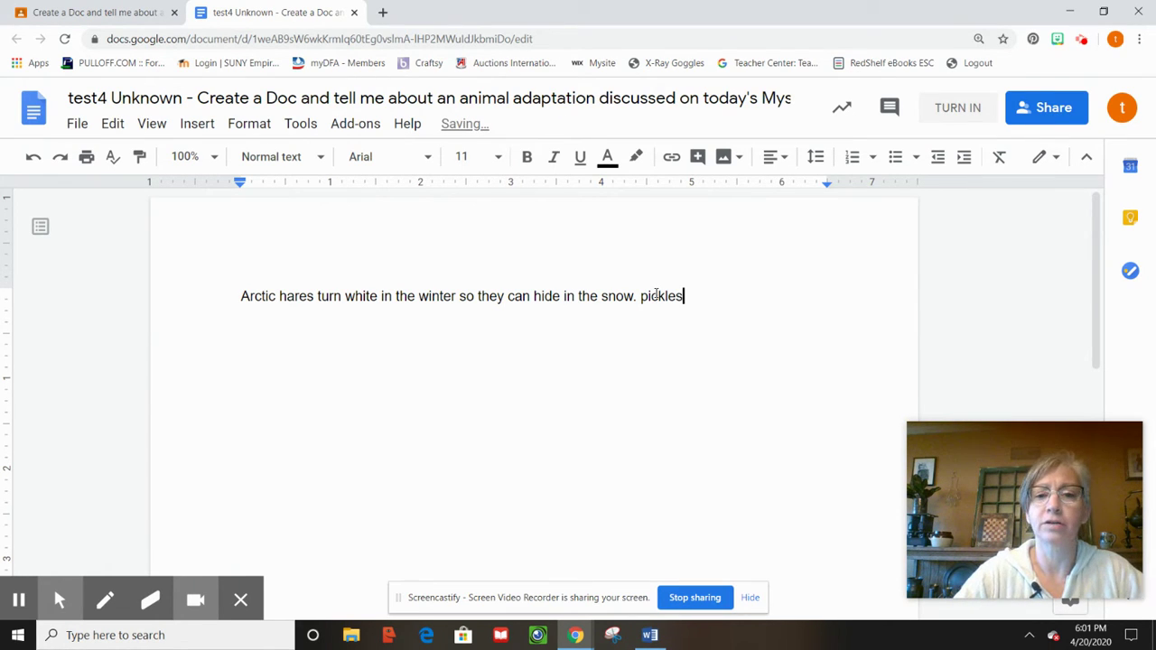
{"action": "left_click", "coordinate": [35, 160]}
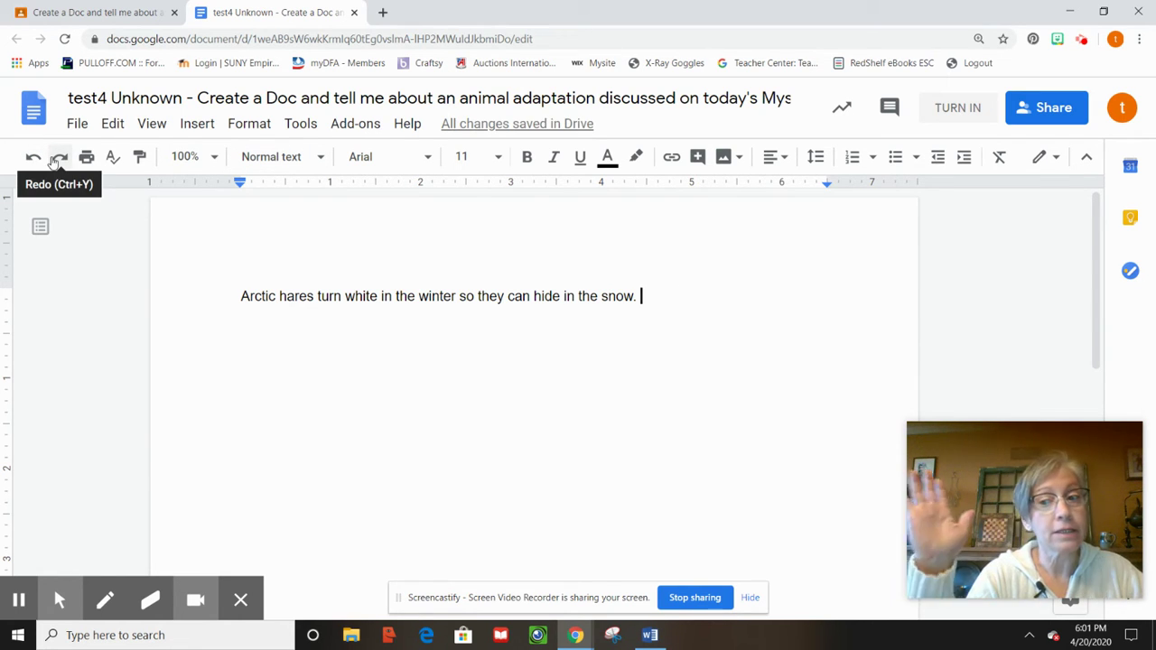
{"action": "left_click", "coordinate": [58, 159]}
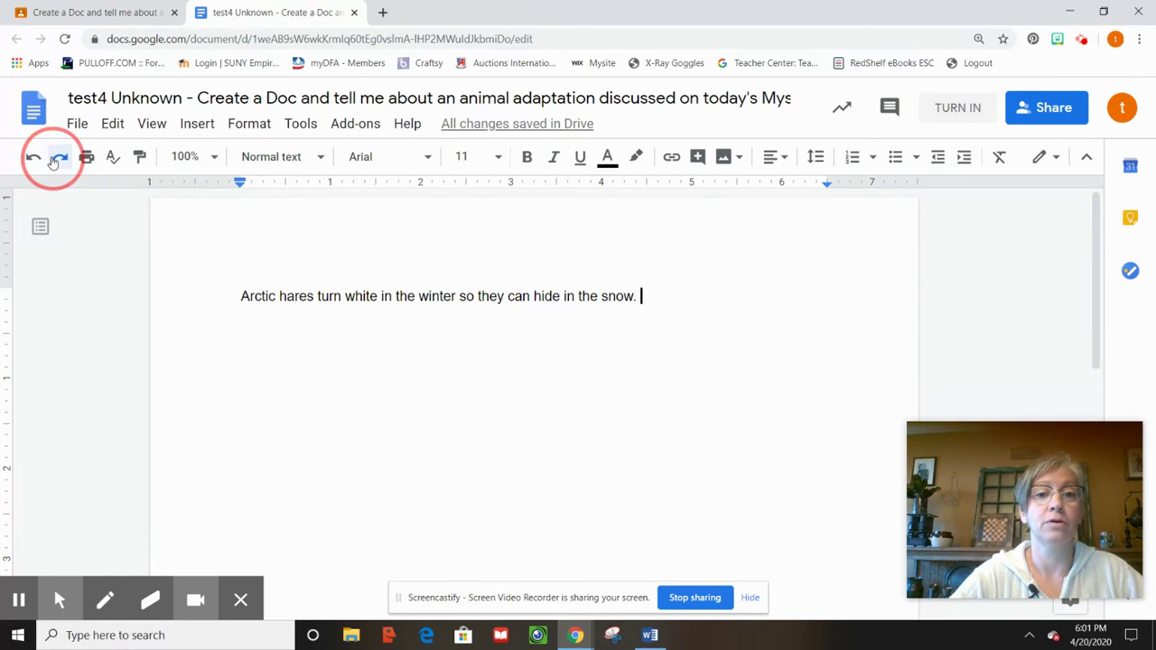
{"action": "left_click", "coordinate": [32, 160]}
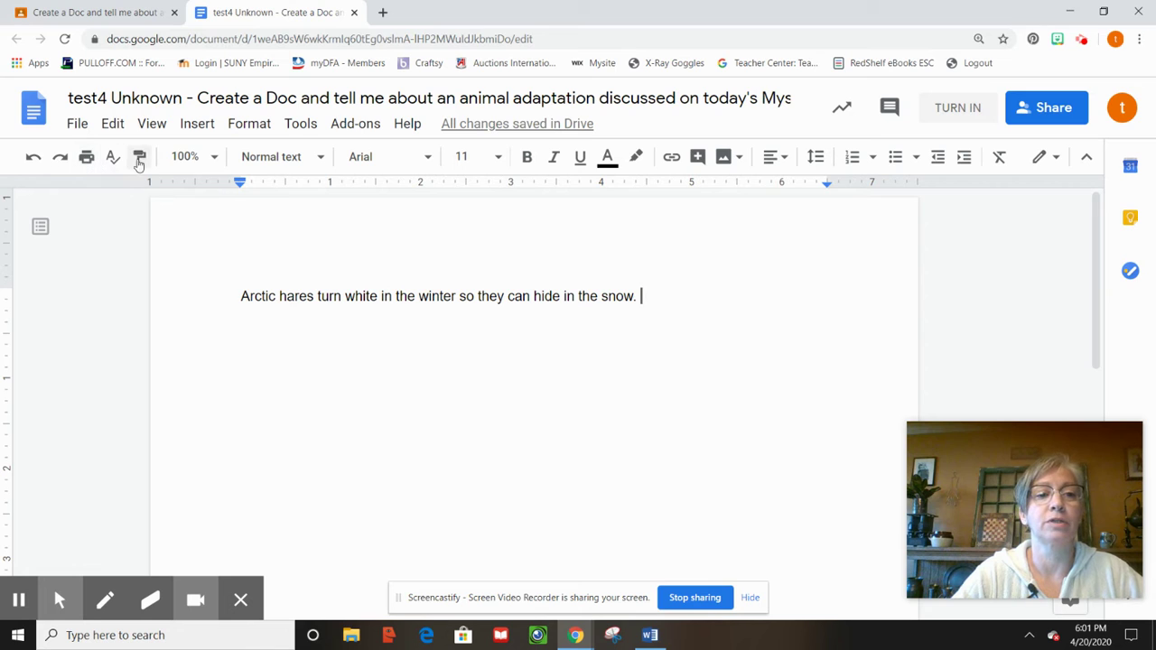
Change the font of the last word, "snow.", to Caveat.
{"action": "left_click", "coordinate": [428, 161]}
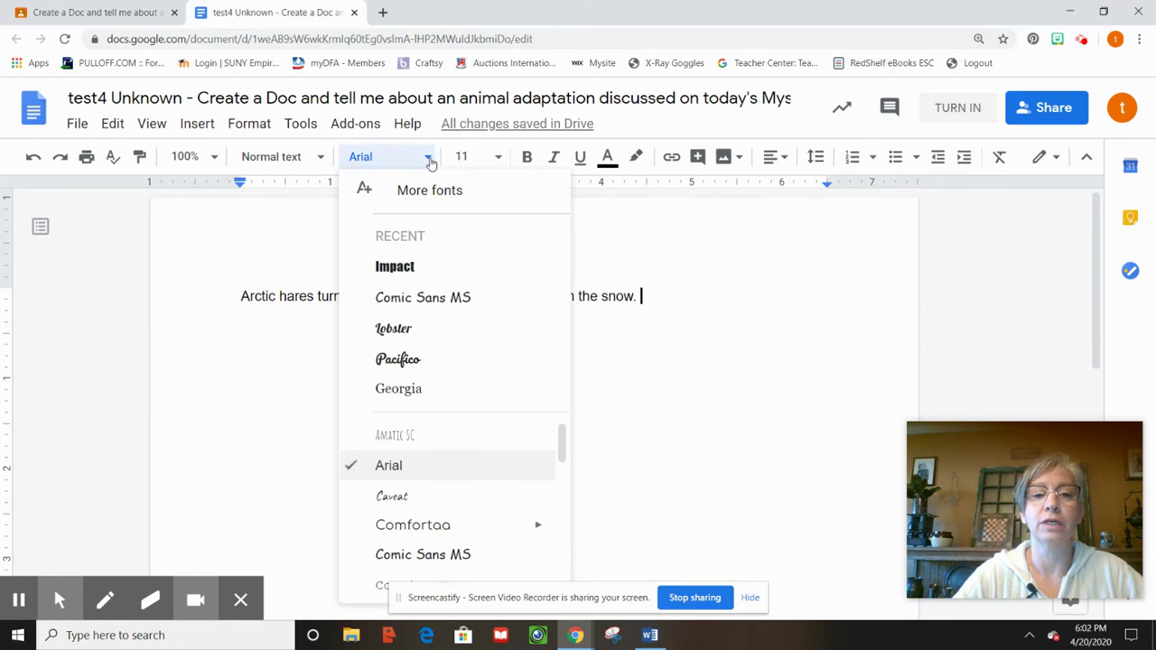
{"action": "left_click", "coordinate": [668, 284]}
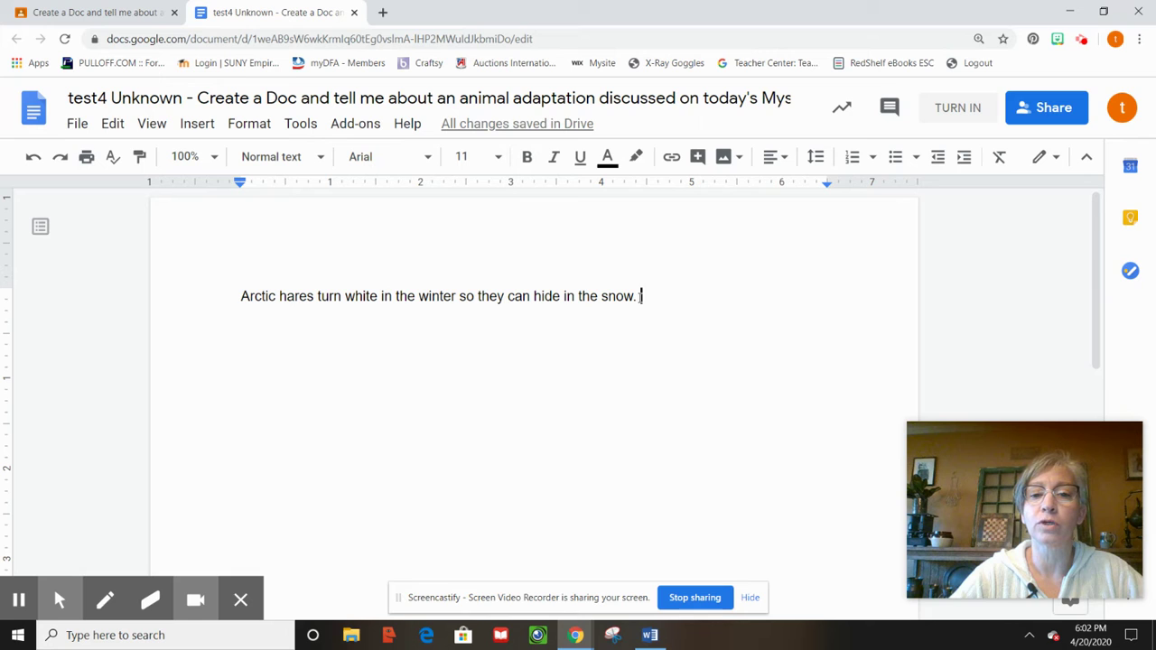
{"action": "left_click_drag", "start_coordinate": [639, 296], "coordinate": [603, 296]}
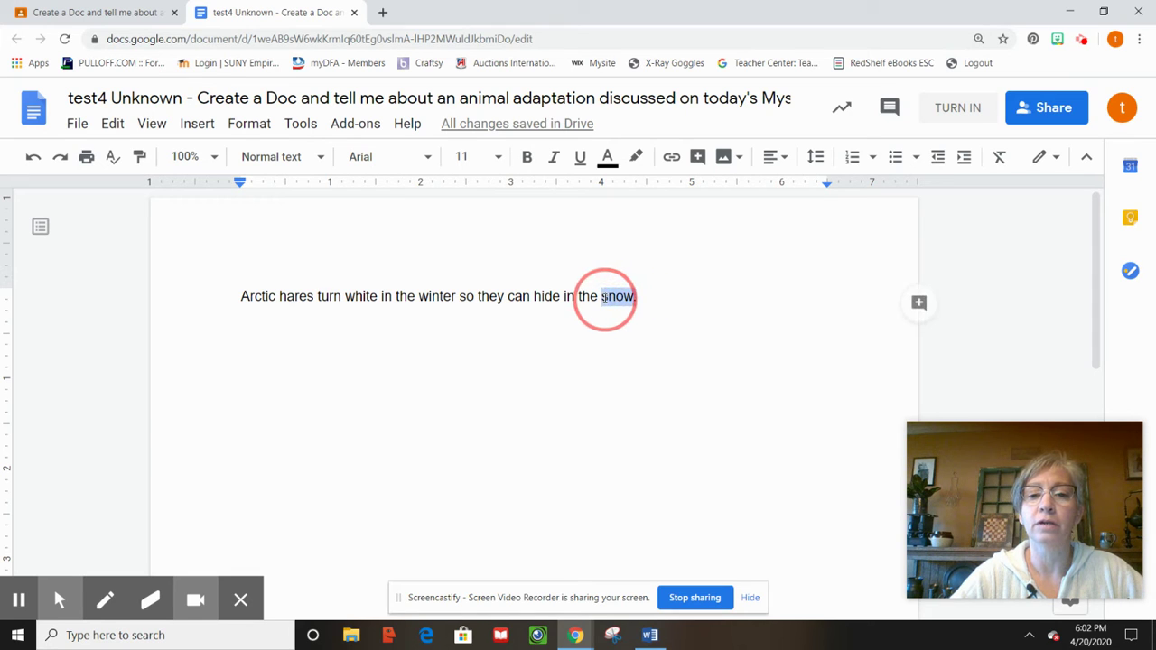
{"action": "left_click", "coordinate": [430, 163]}
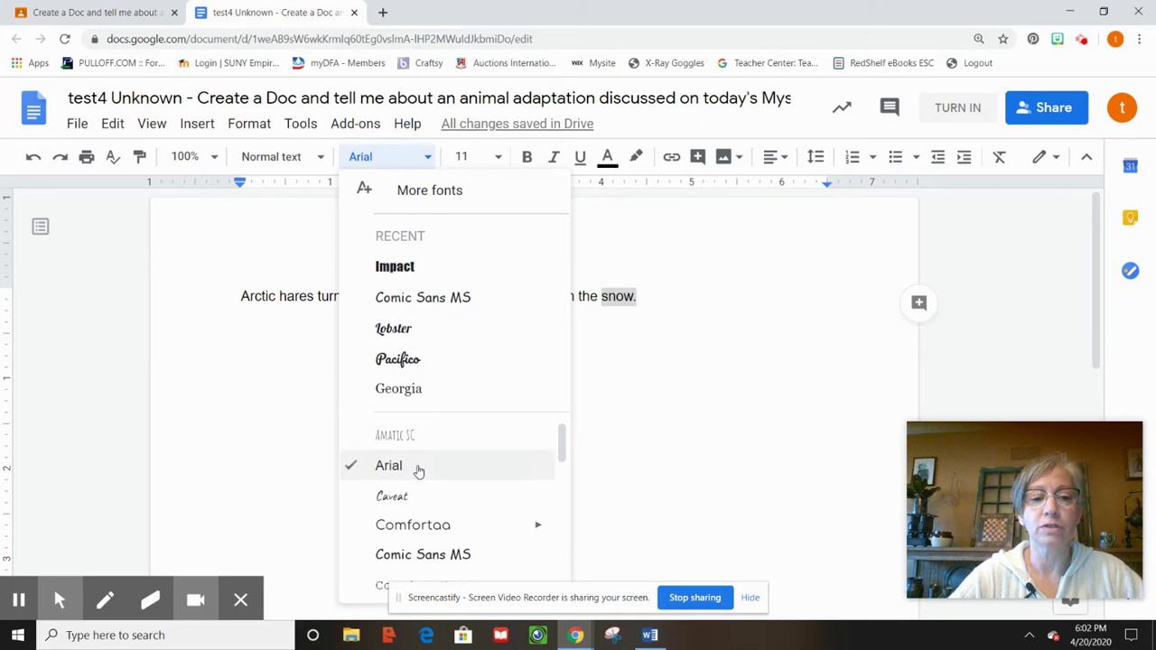
{"action": "left_click", "coordinate": [393, 496]}
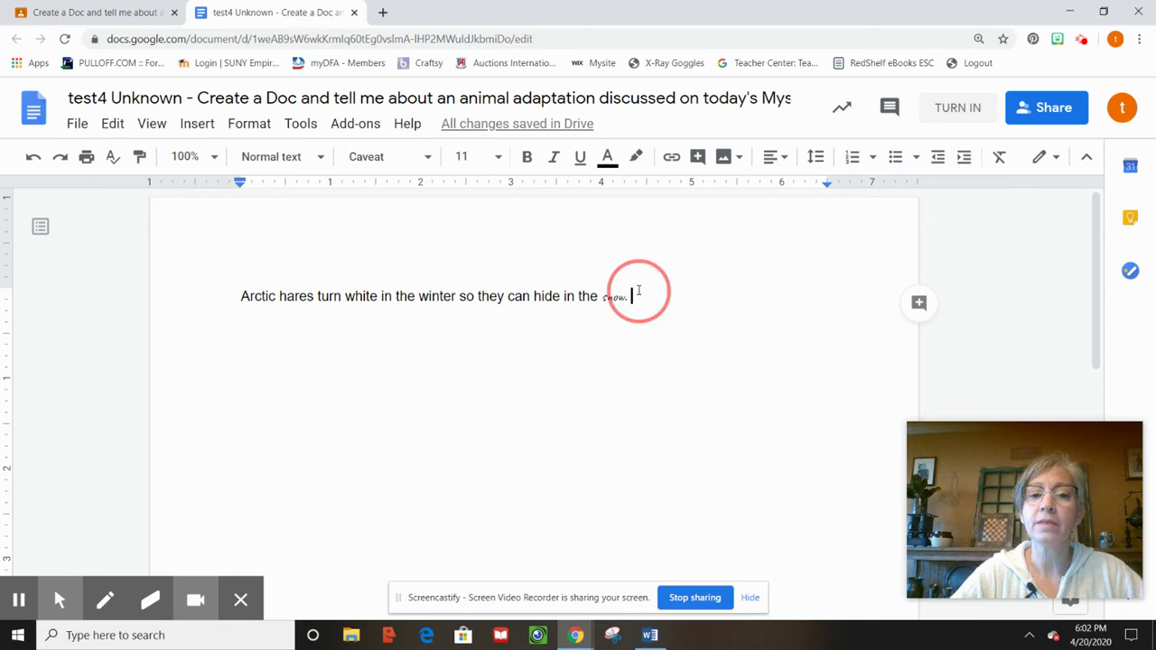
Set the font of the whole Arctic hares sentence to Caveat.
{"action": "left_click_drag", "start_coordinate": [634, 293], "coordinate": [242, 296]}
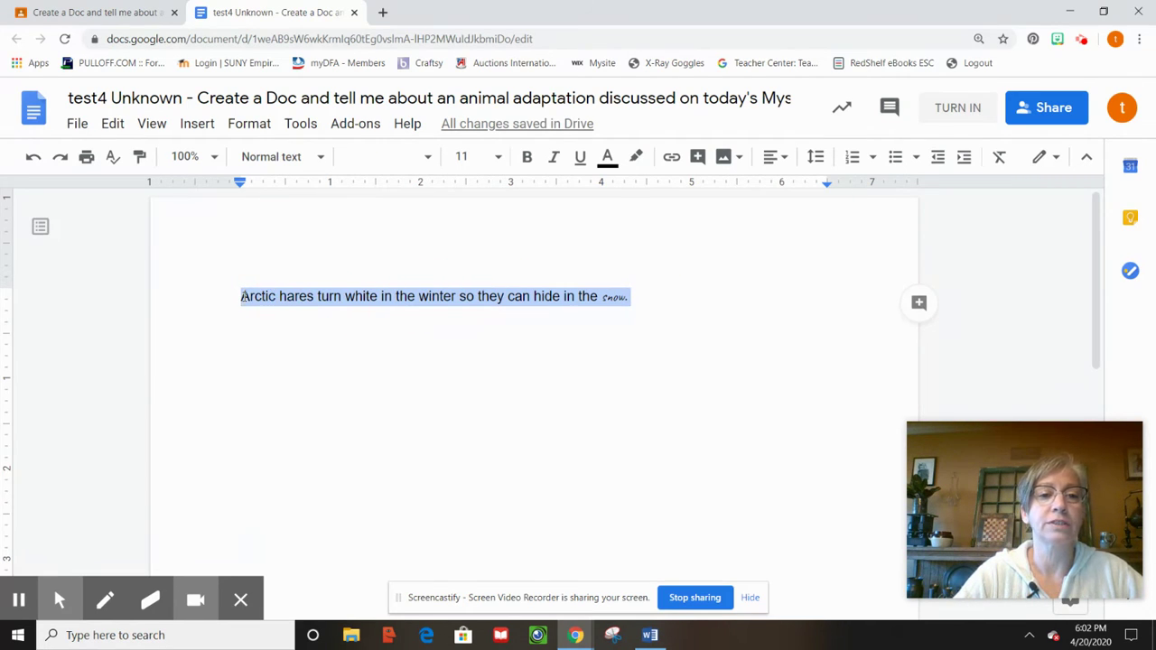
{"action": "left_click", "coordinate": [429, 161]}
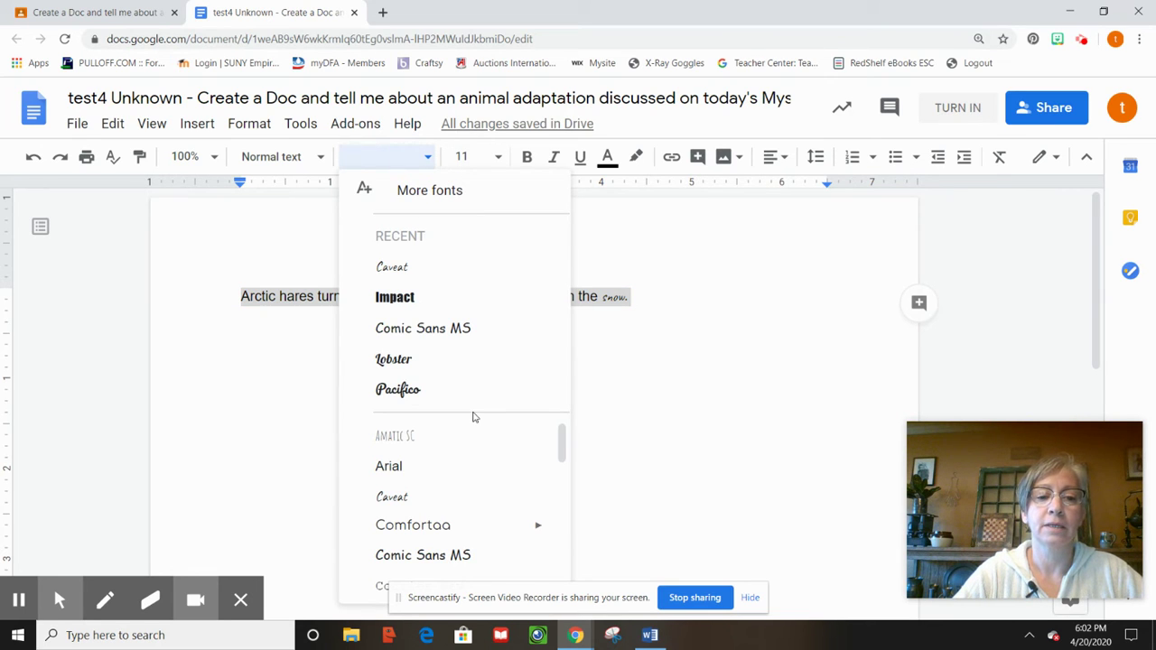
{"action": "scroll", "coordinate": [469, 522], "scroll_direction": "down", "scroll_amount": 5}
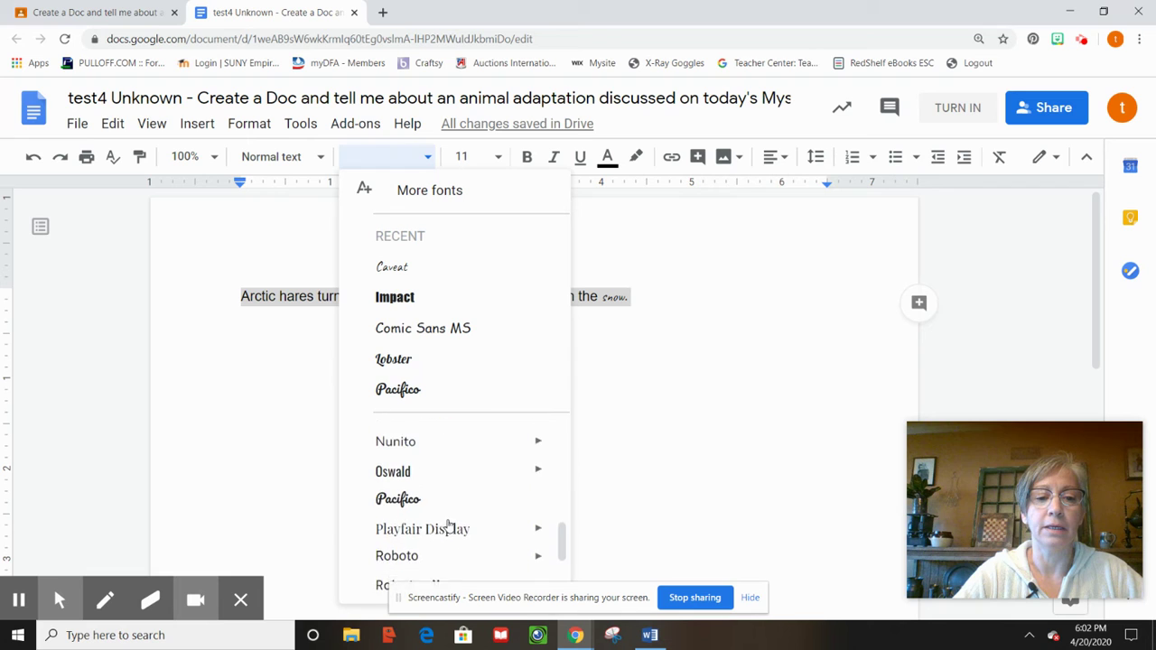
{"action": "scroll", "coordinate": [449, 524], "scroll_direction": "down", "scroll_amount": 1}
{"action": "scroll", "coordinate": [436, 566], "scroll_direction": "down", "scroll_amount": 1}
{"action": "scroll", "coordinate": [436, 566], "scroll_direction": "down", "scroll_amount": 1}
{"action": "scroll", "coordinate": [436, 566], "scroll_direction": "up", "scroll_amount": 4}
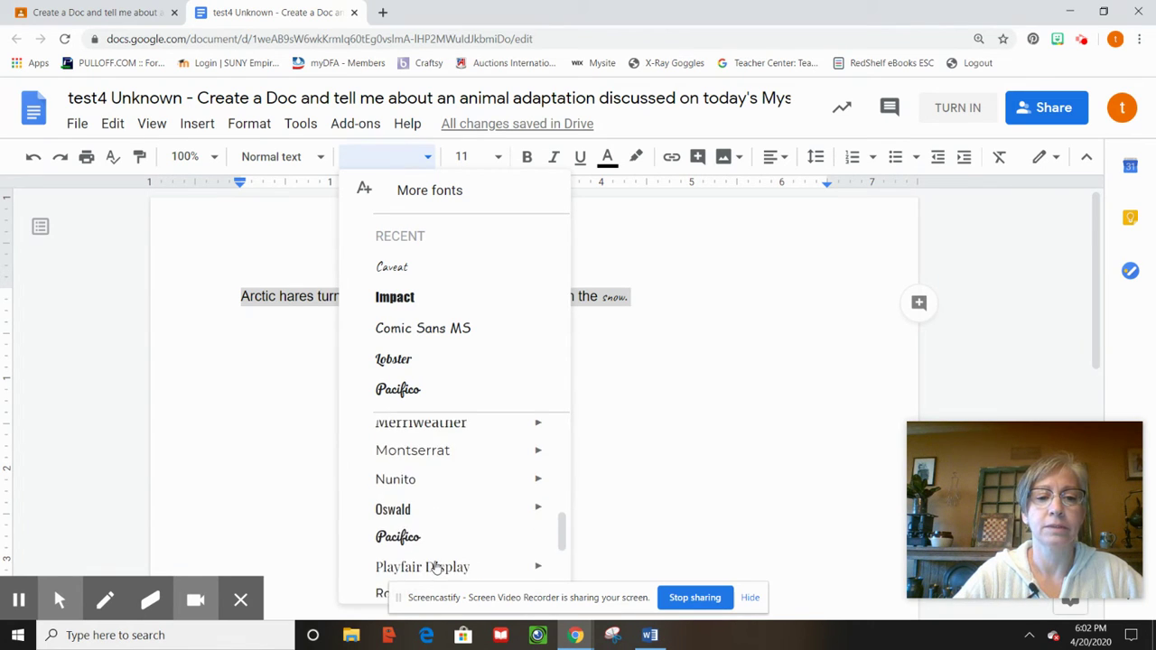
{"action": "scroll", "coordinate": [436, 566], "scroll_direction": "up", "scroll_amount": 3}
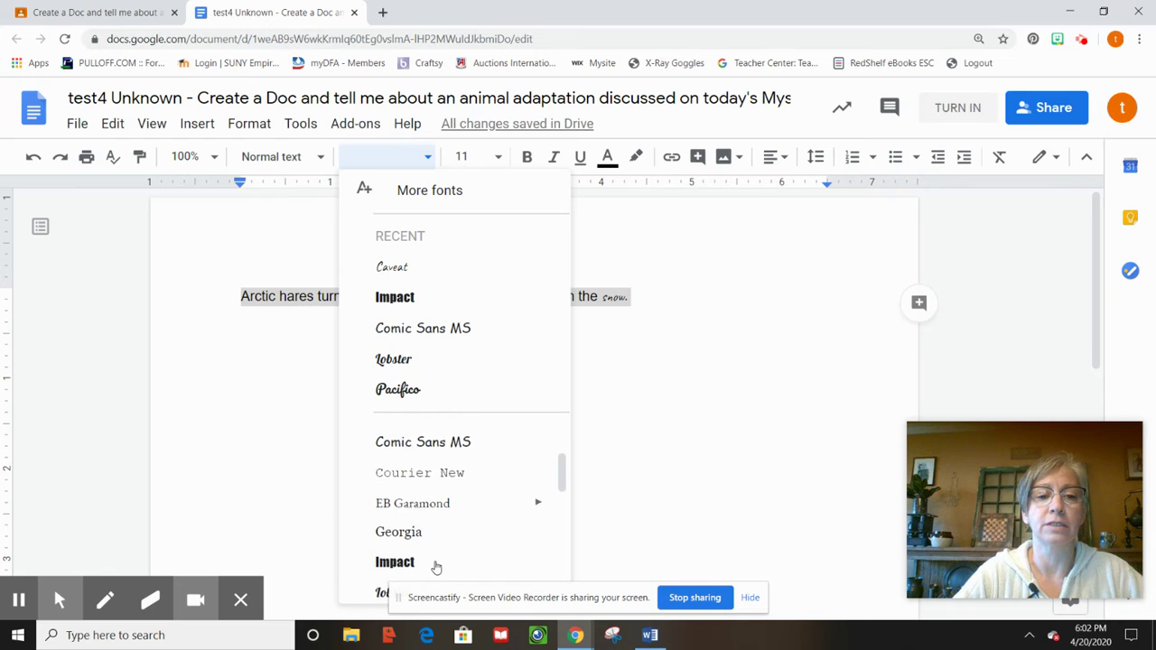
{"action": "scroll", "coordinate": [431, 441], "scroll_direction": "up", "scroll_amount": 1}
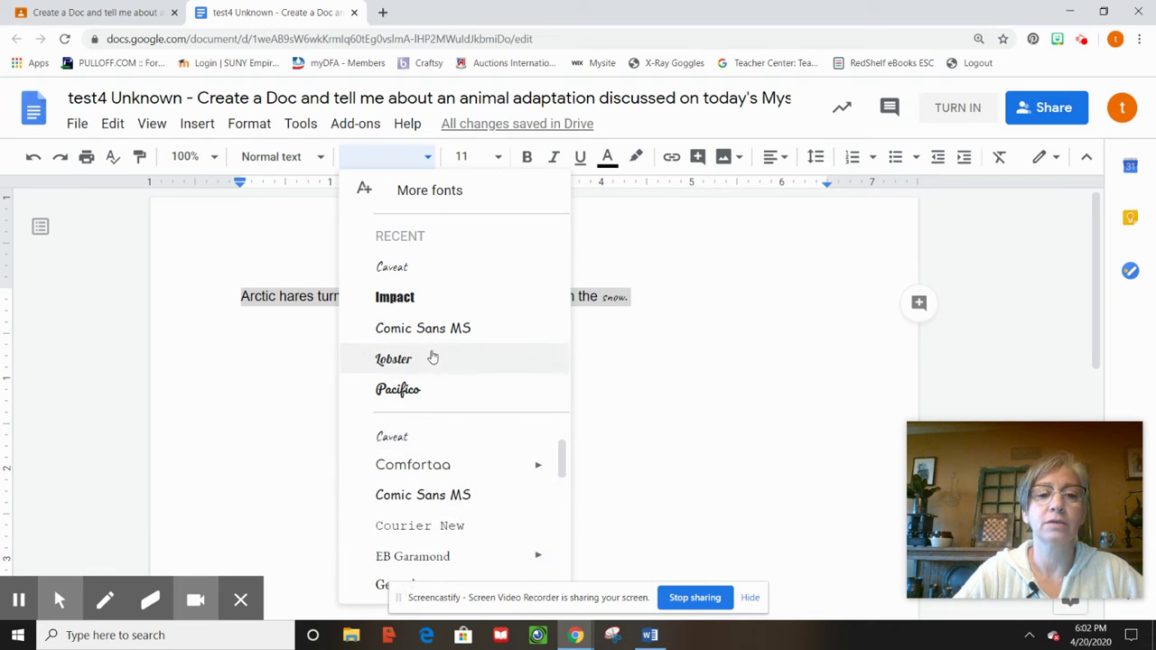
{"action": "left_click", "coordinate": [398, 268]}
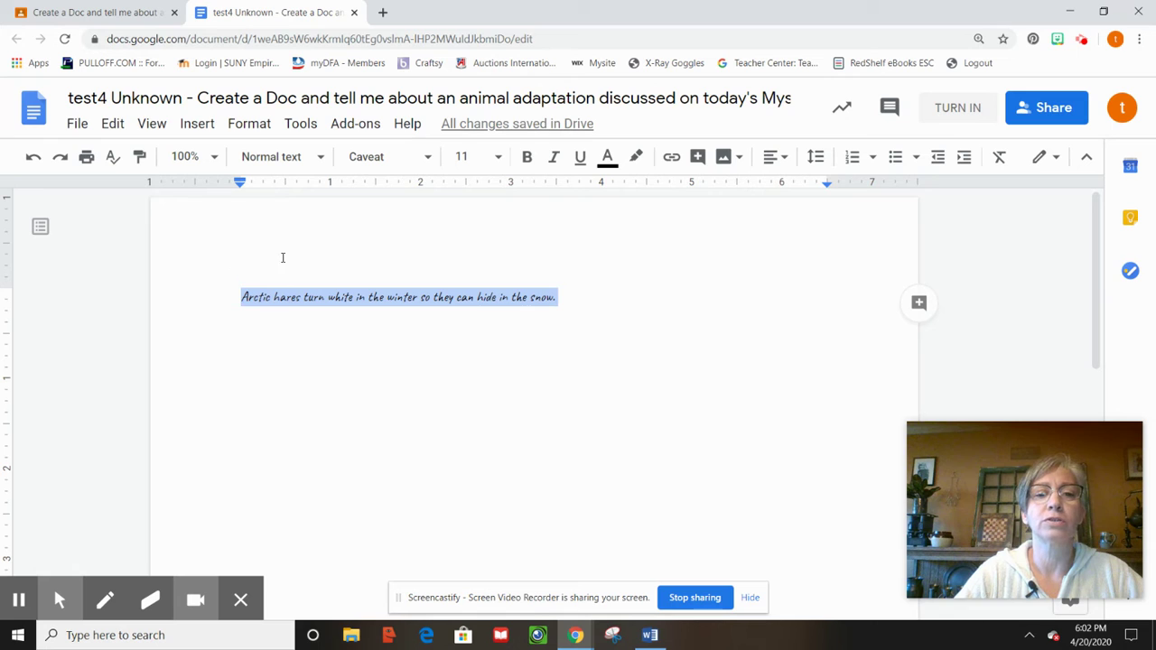
Set the font size of the whole sentence to 18 and make it bold.
{"action": "left_click", "coordinate": [500, 158]}
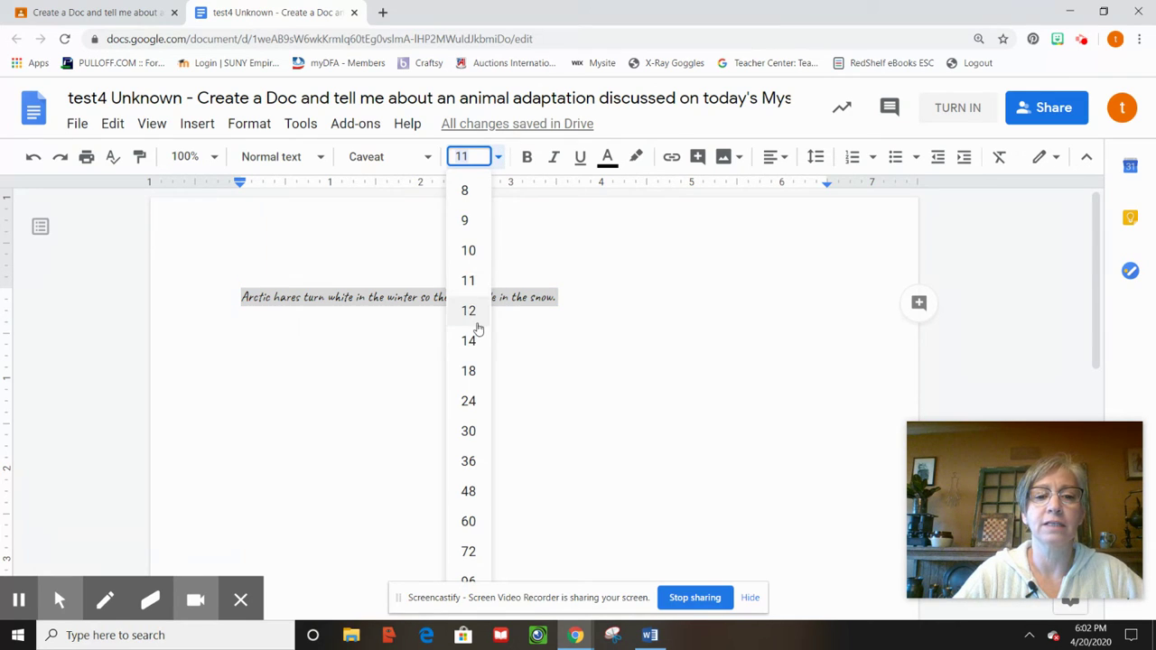
{"action": "left_click", "coordinate": [469, 369]}
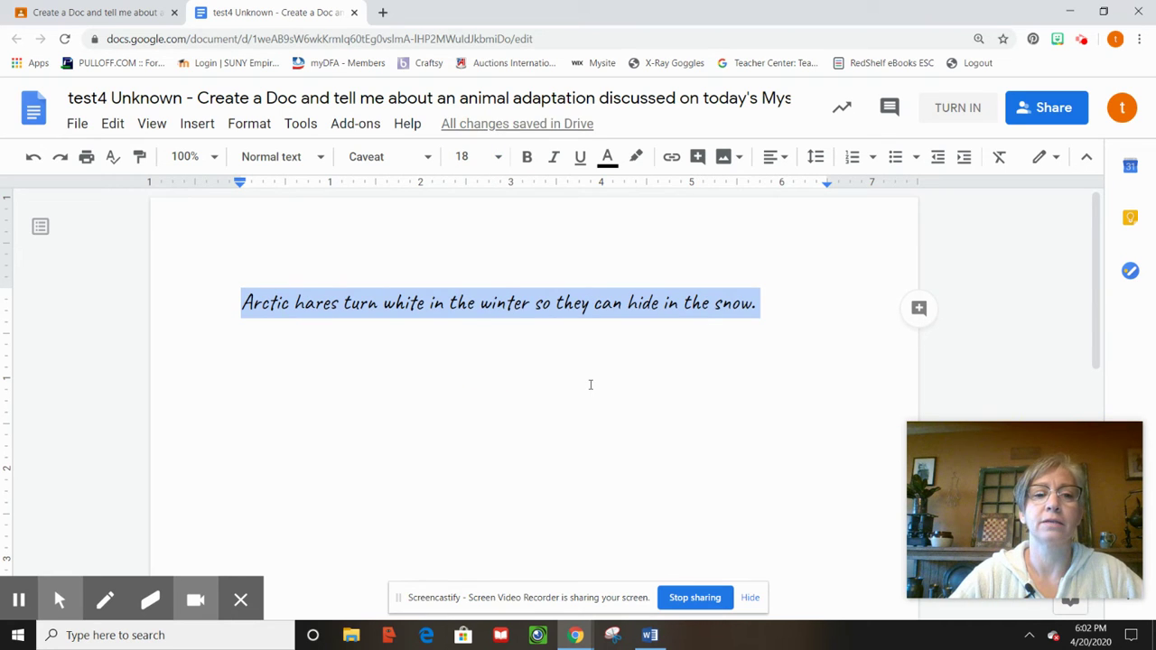
{"action": "left_click", "coordinate": [527, 159]}
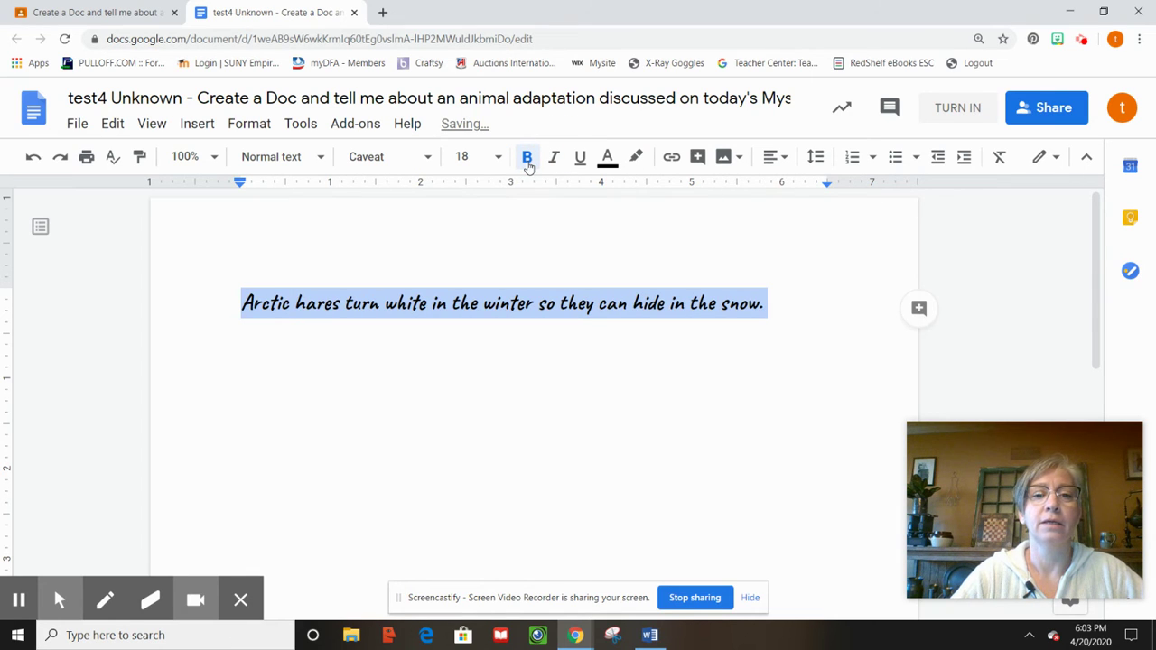
{"action": "left_click", "coordinate": [528, 162]}
{"action": "left_click", "coordinate": [528, 162]}
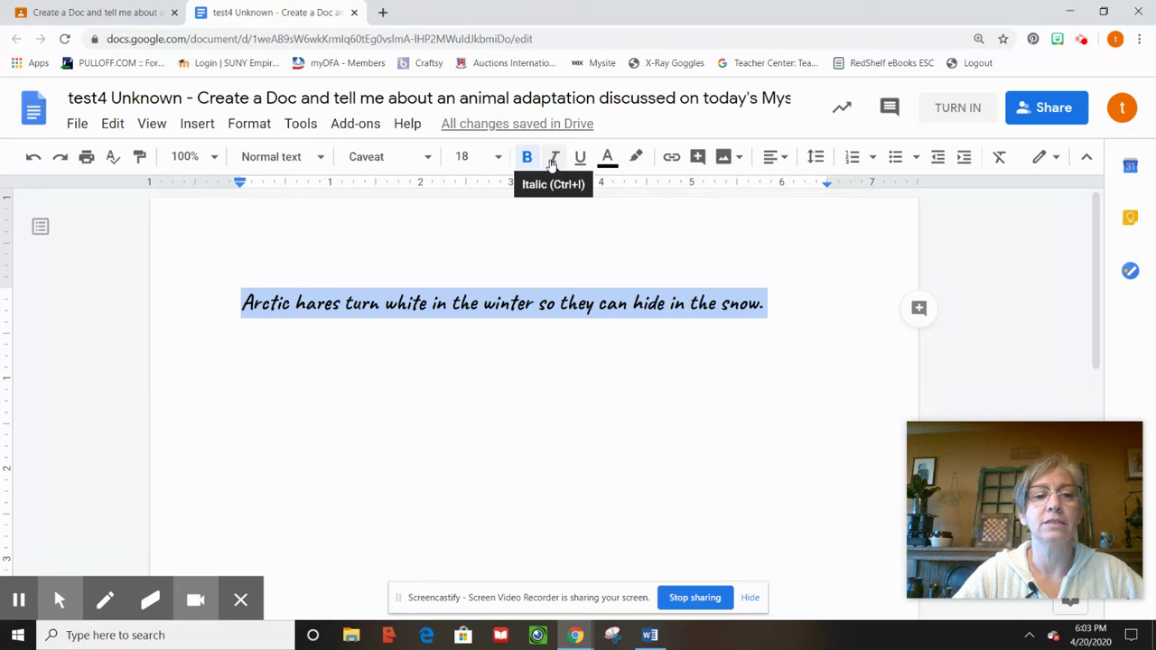
Try italic formatting on the whole sentence, and turn it back off.
{"action": "left_click", "coordinate": [552, 161]}
{"action": "left_click", "coordinate": [553, 162]}
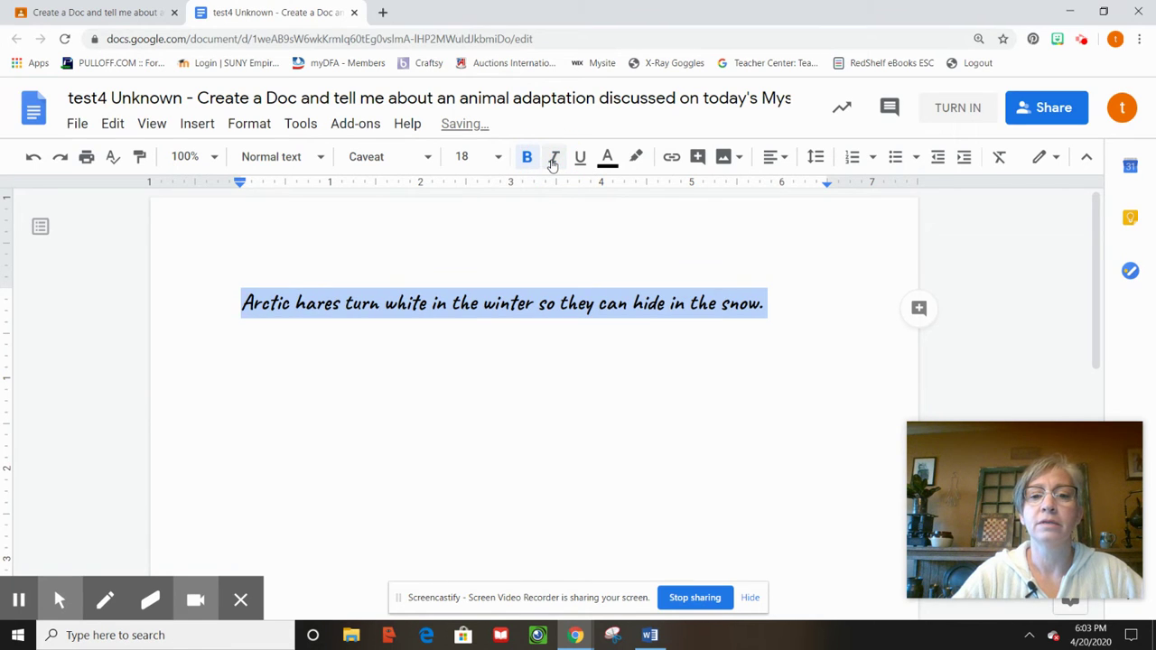
{"action": "left_click", "coordinate": [552, 162]}
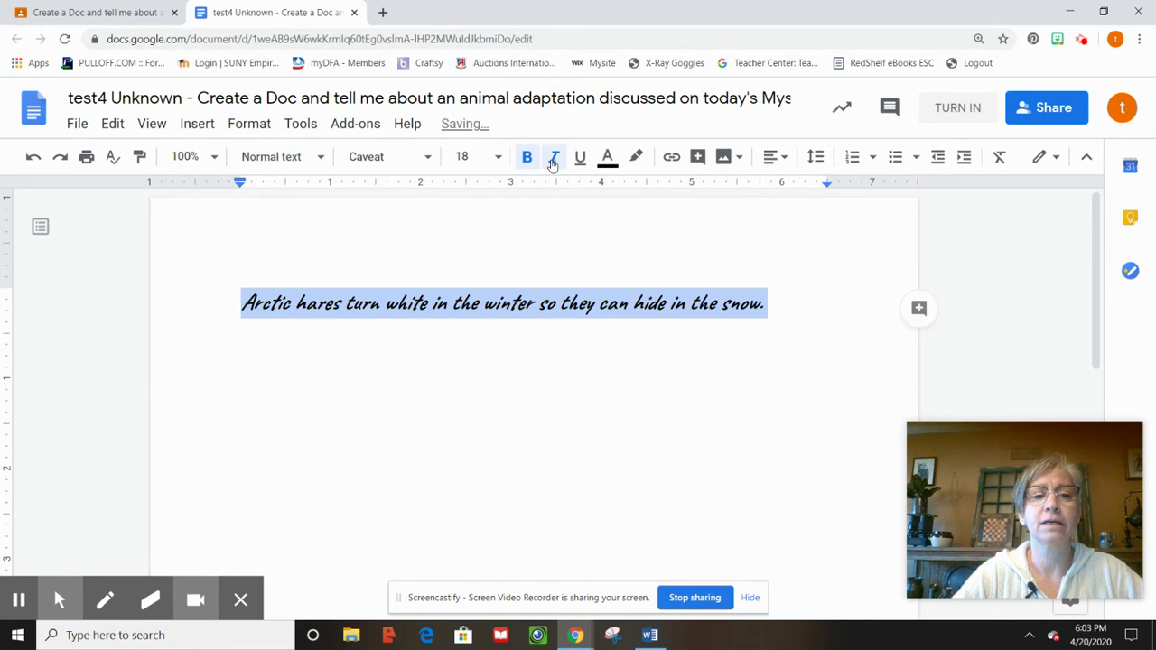
{"action": "left_click", "coordinate": [553, 163]}
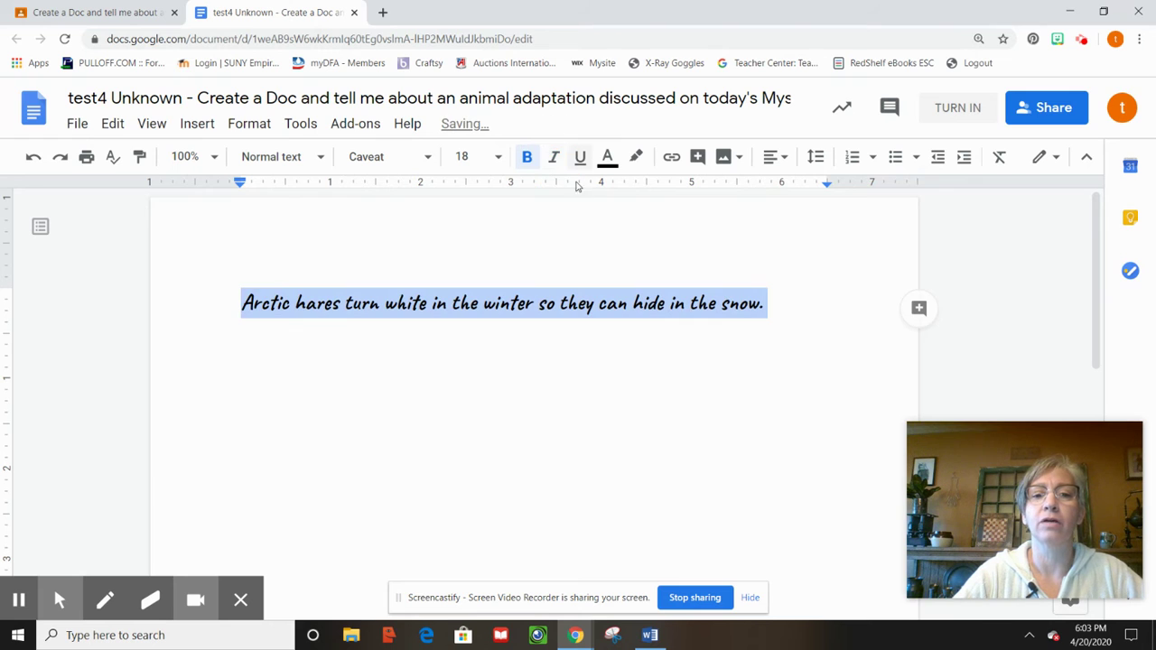
{"action": "left_click", "coordinate": [585, 221]}
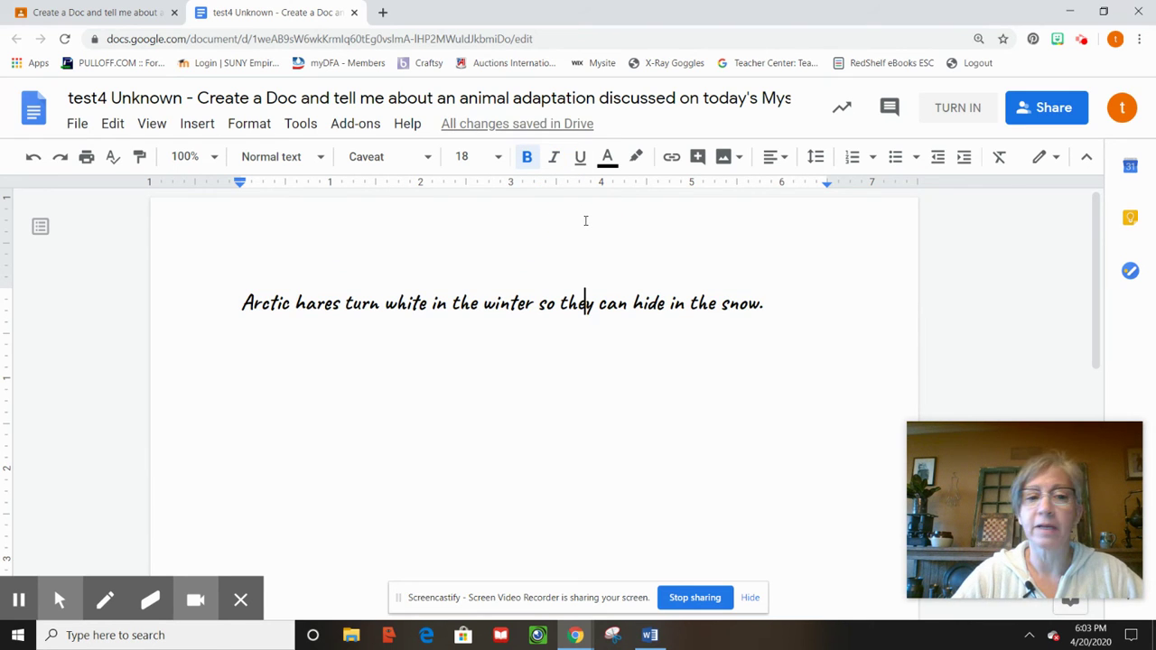
Delete the whole Arctic hares sentence, and undo the deletion.
{"action": "left_click", "coordinate": [532, 303]}
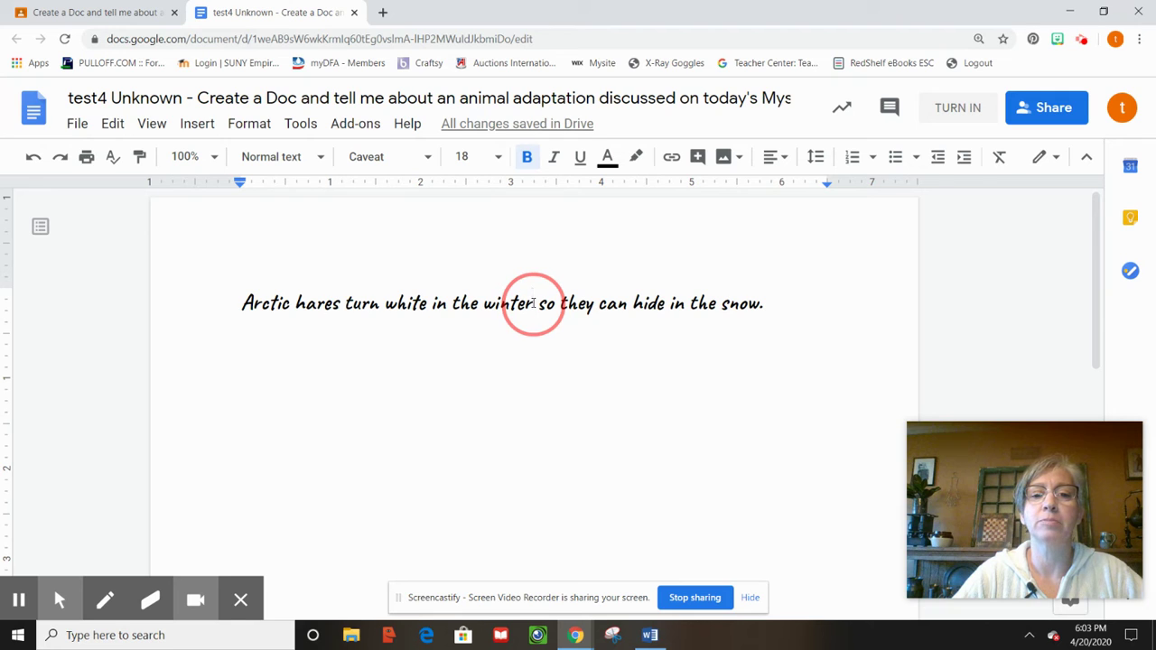
{"action": "left_click", "coordinate": [781, 303]}
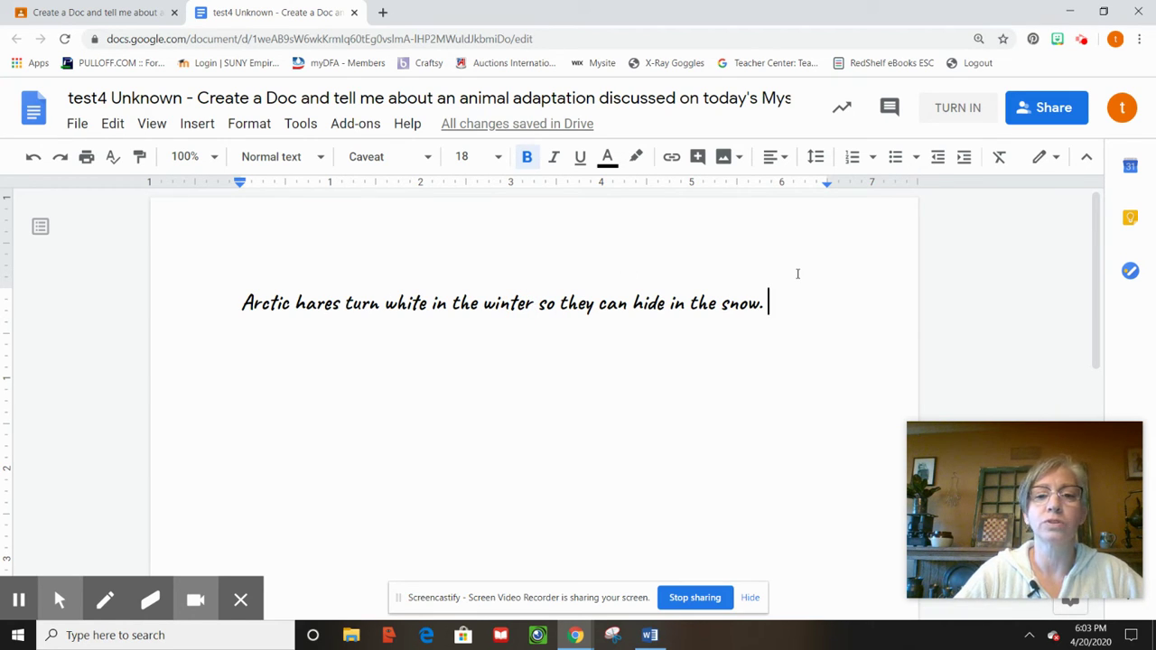
{"action": "left_click_drag", "start_coordinate": [769, 303], "coordinate": [193, 289]}
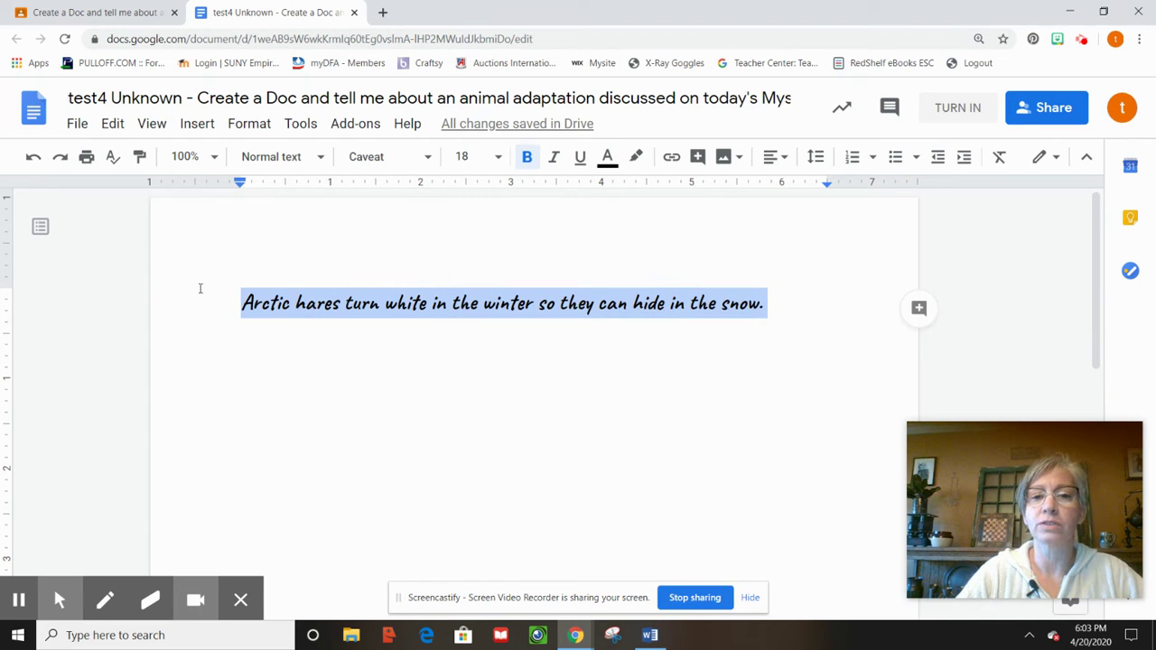
{"action": "key", "text": "BackSpace"}
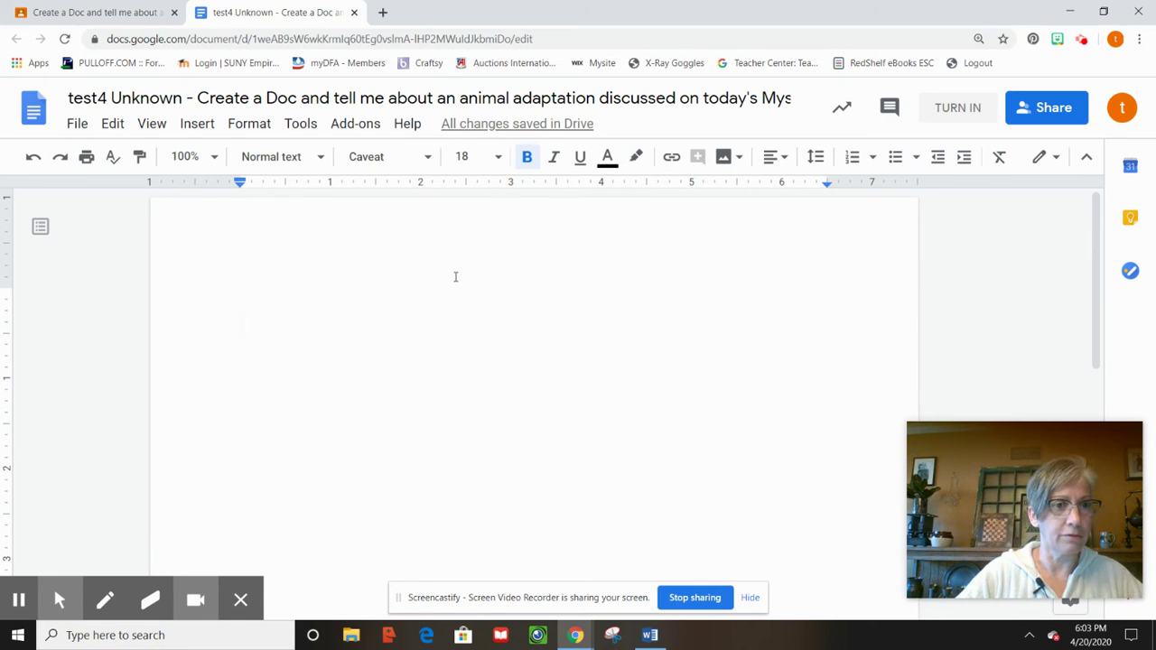
{"action": "left_click", "coordinate": [36, 158]}
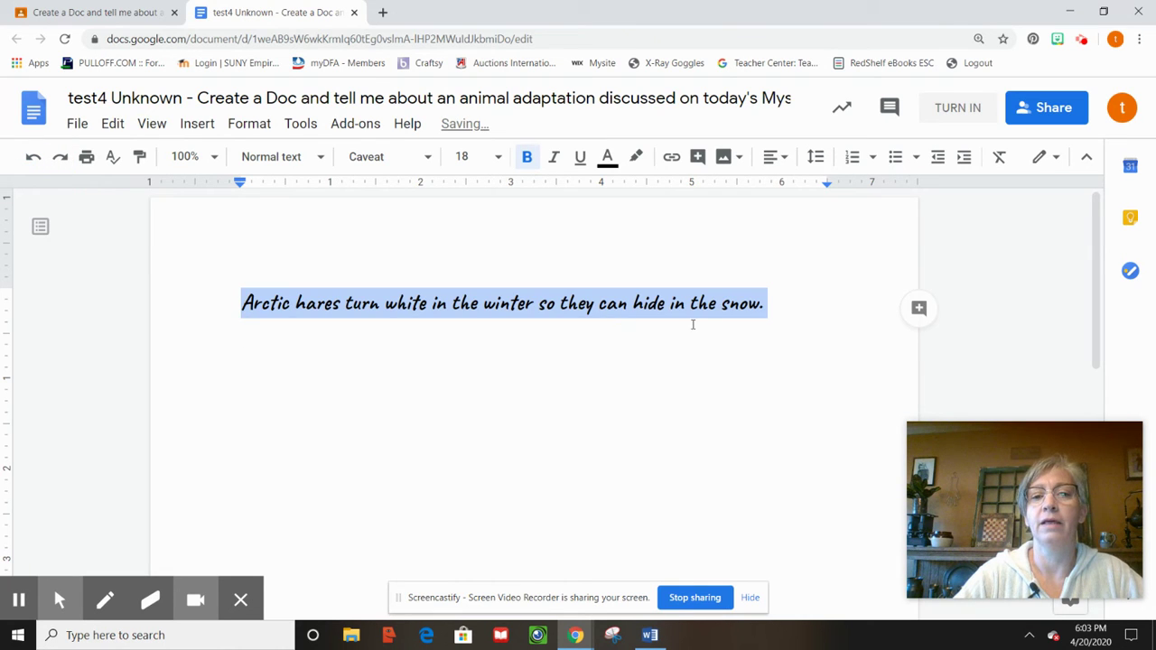
{"action": "left_click", "coordinate": [791, 318]}
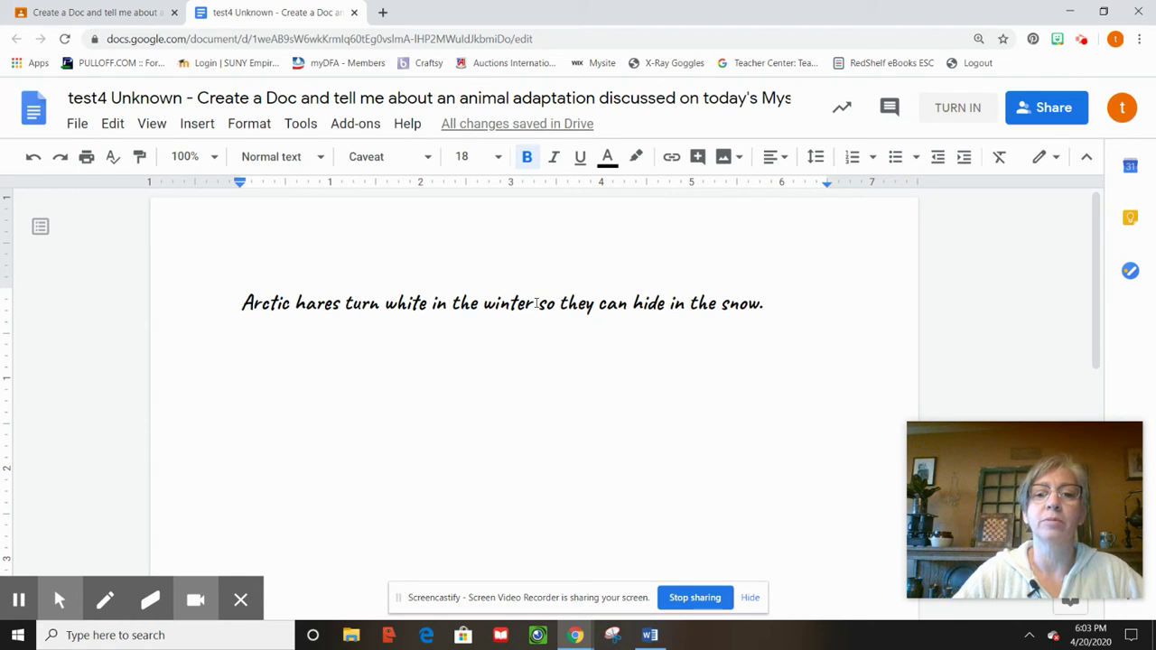
Underline the word "winter" in the sentence.
{"action": "left_click_drag", "start_coordinate": [533, 303], "coordinate": [486, 303]}
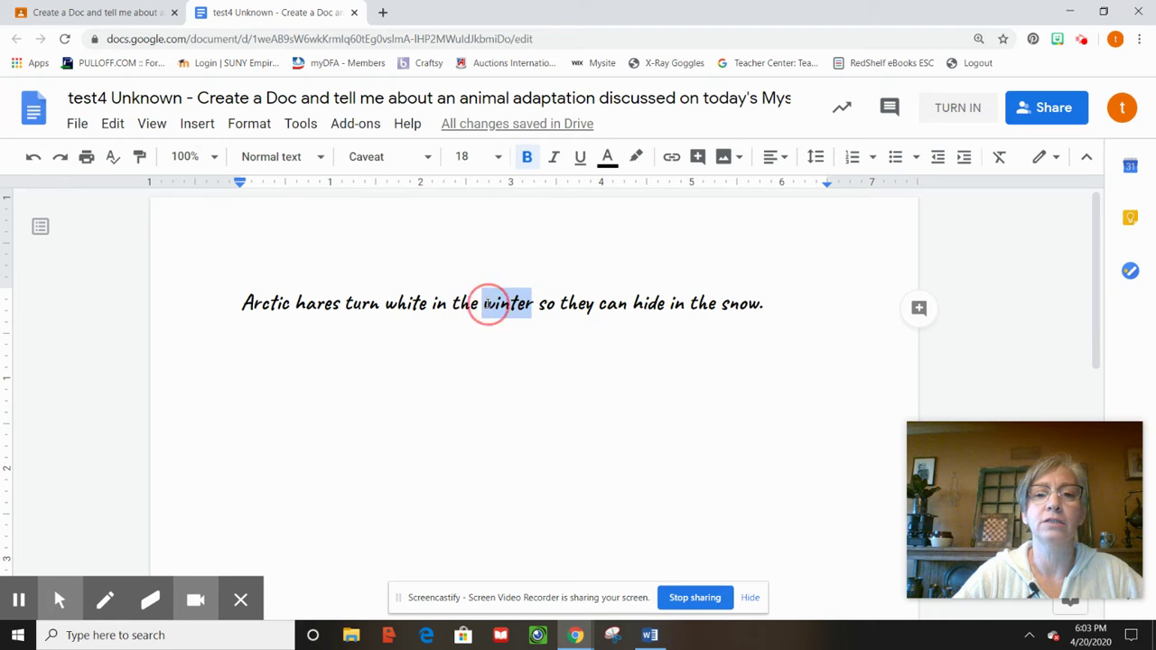
{"action": "left_click", "coordinate": [581, 158]}
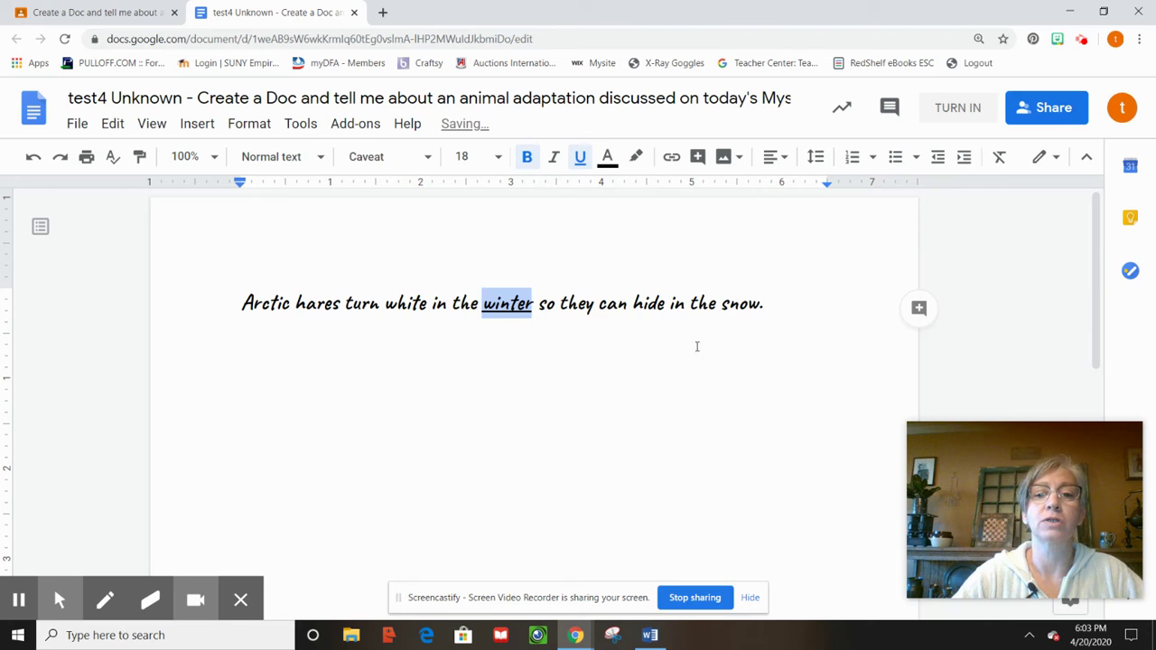
{"action": "left_click", "coordinate": [778, 303]}
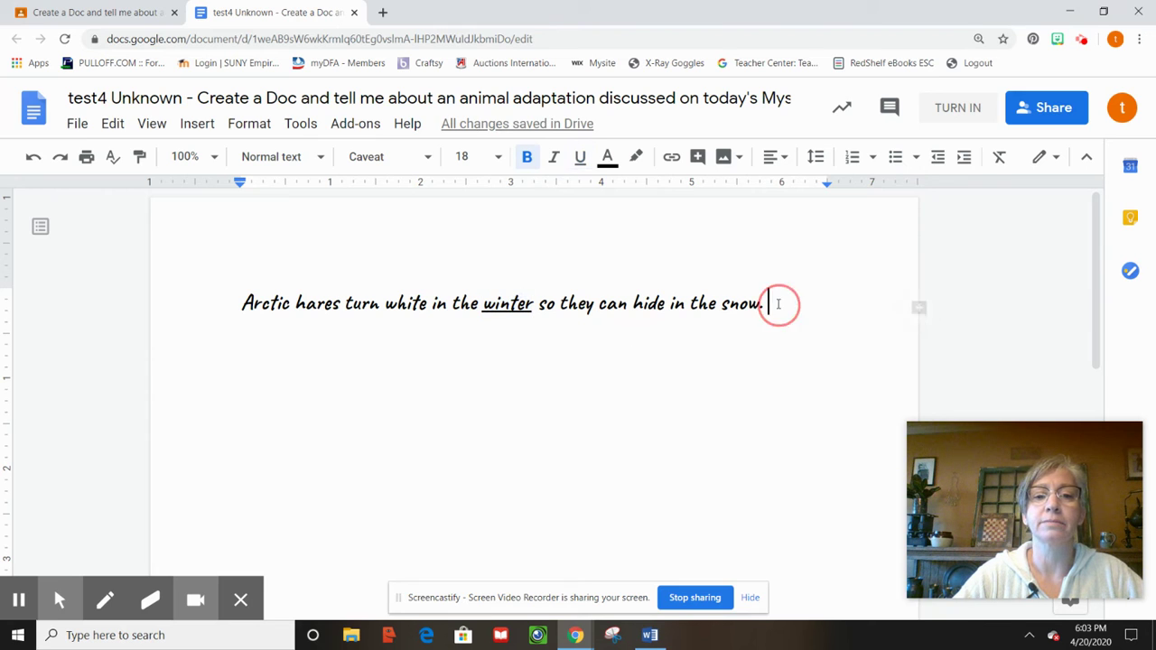
Set the text colour of the whole Arctic hares sentence to blue.
{"action": "left_click_drag", "start_coordinate": [777, 303], "coordinate": [243, 304]}
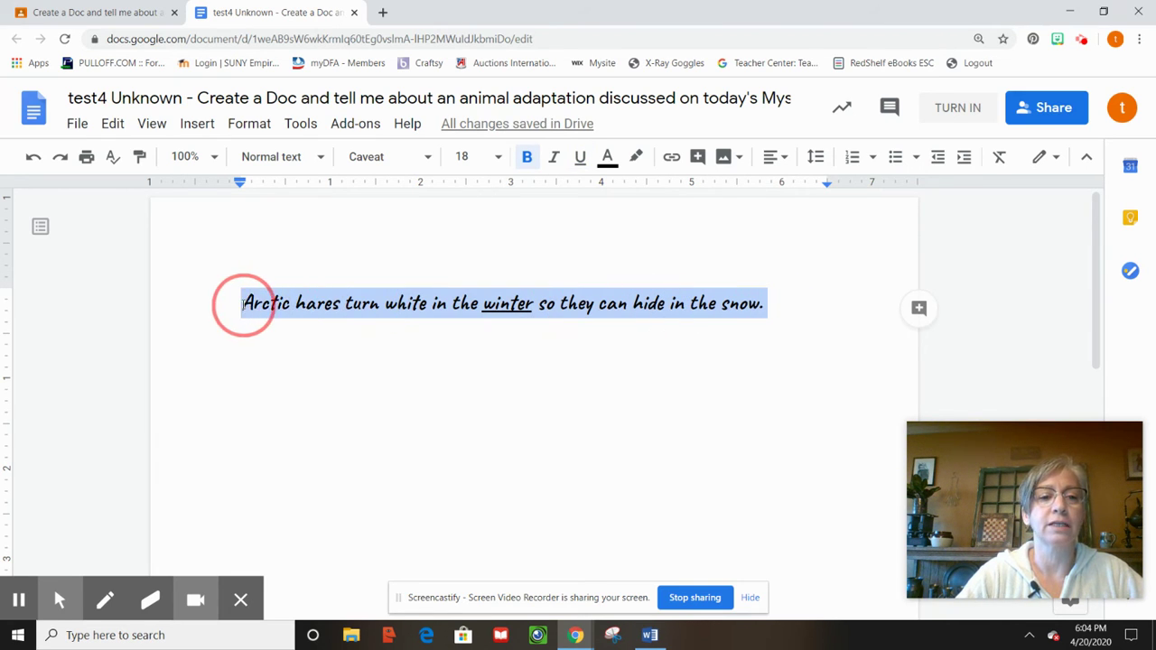
{"action": "left_click", "coordinate": [607, 160]}
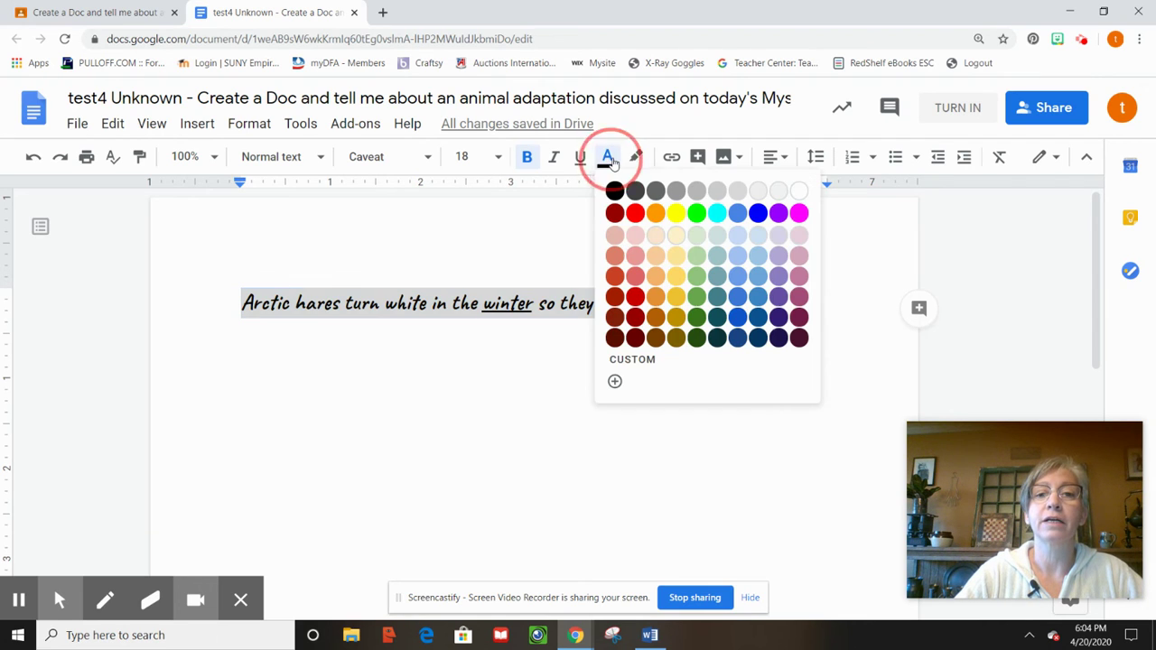
{"action": "left_click", "coordinate": [758, 213]}
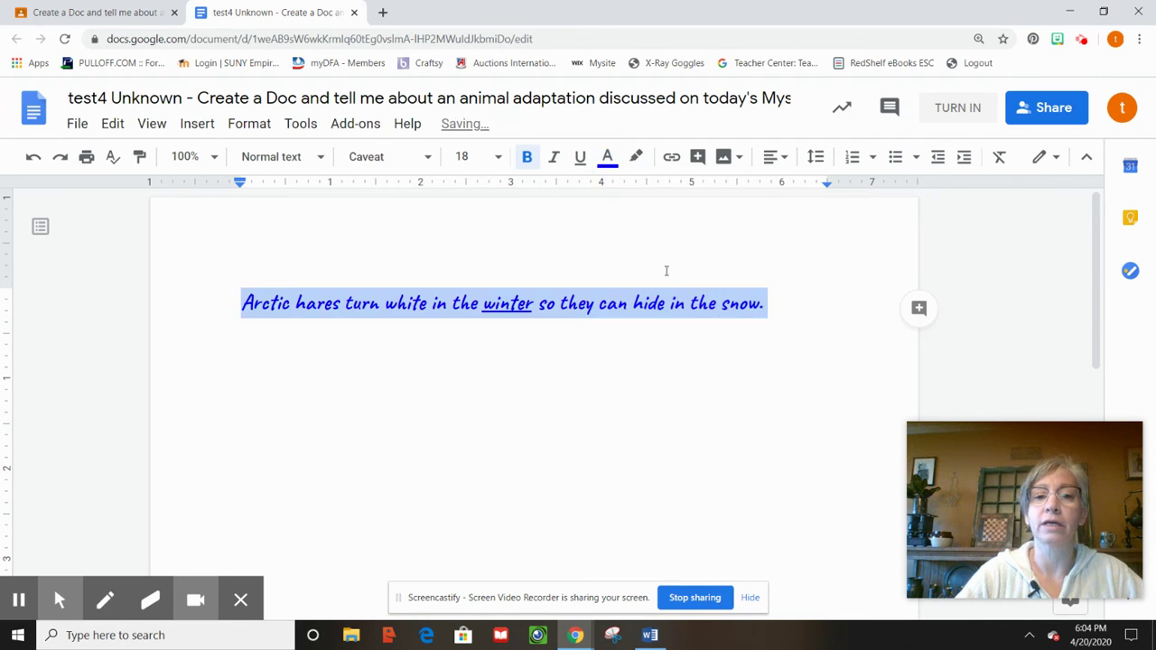
{"action": "left_click", "coordinate": [486, 355]}
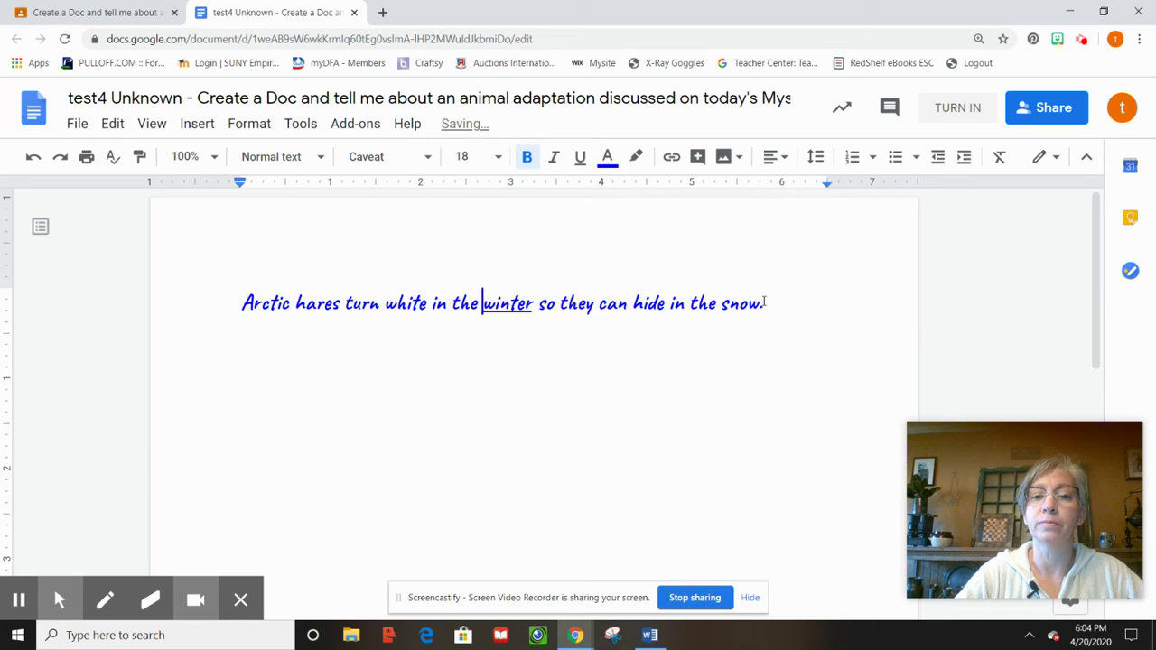
Change the text colour of the whole sentence to a muted dark purple.
{"action": "left_click_drag", "start_coordinate": [767, 304], "coordinate": [240, 303]}
{"action": "left_click", "coordinate": [609, 159]}
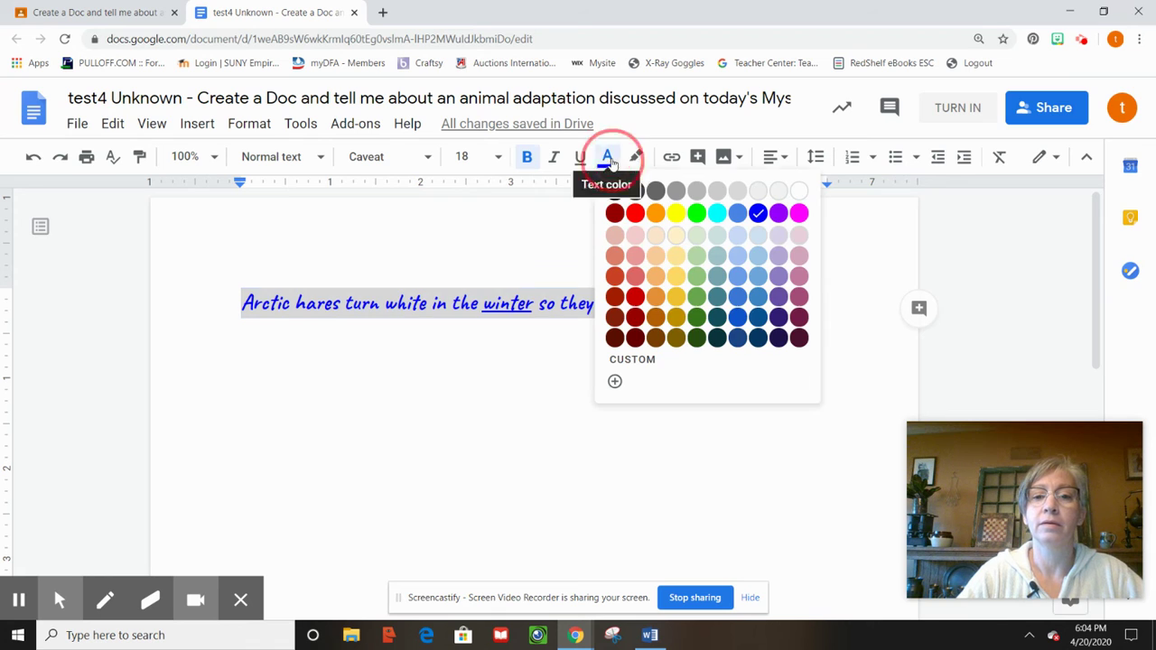
{"action": "right_click", "coordinate": [778, 305]}
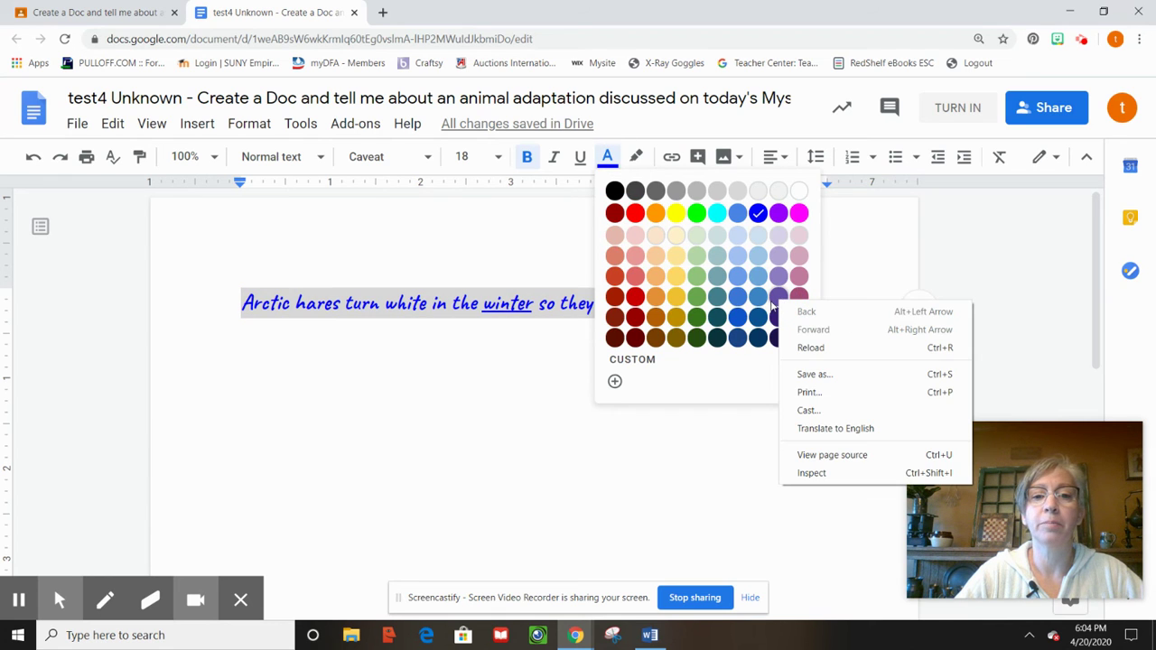
{"action": "left_click", "coordinate": [776, 296]}
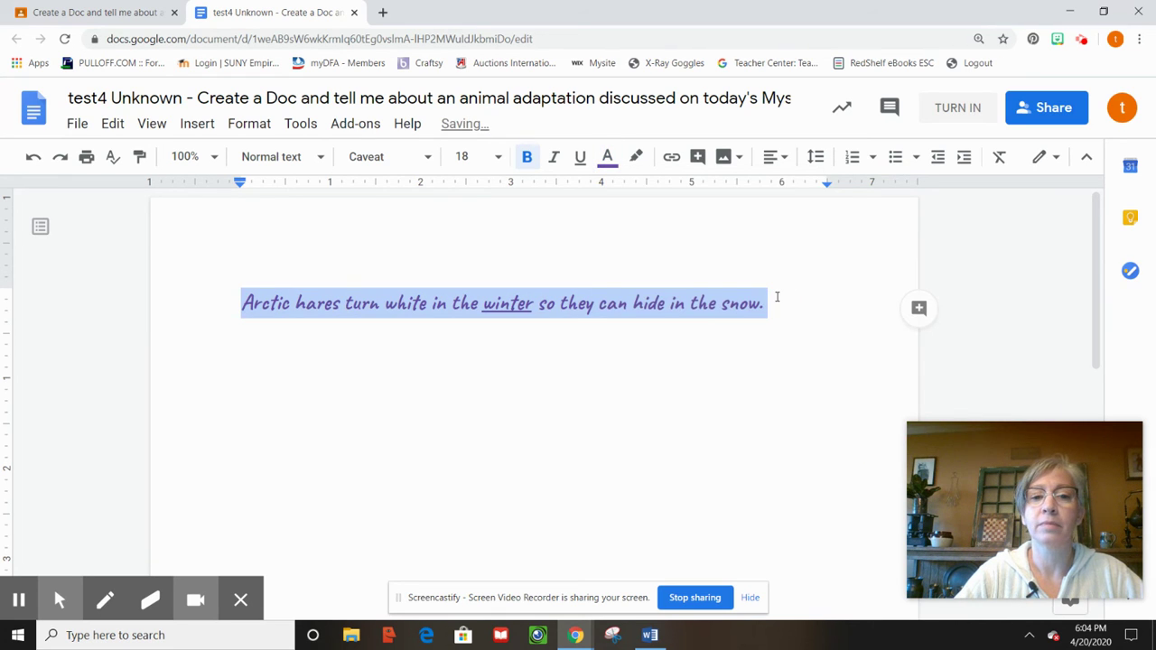
{"action": "left_click", "coordinate": [464, 370]}
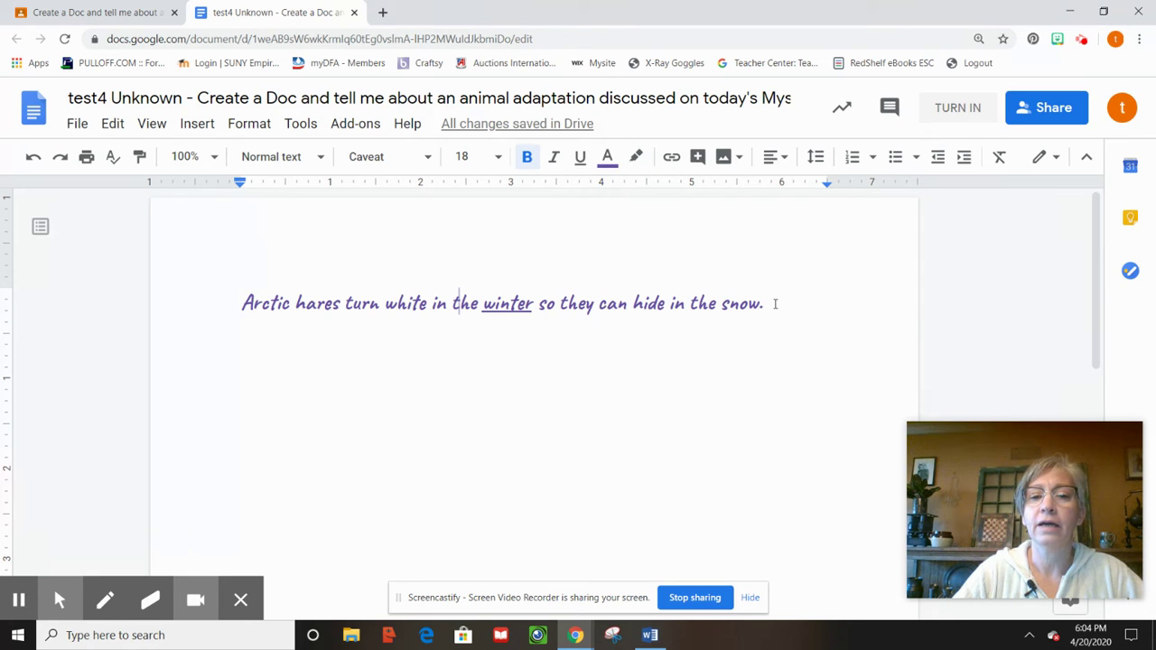
Try an orange highlight on the whole sentence, and undo it.
{"action": "left_click_drag", "start_coordinate": [774, 304], "coordinate": [239, 305]}
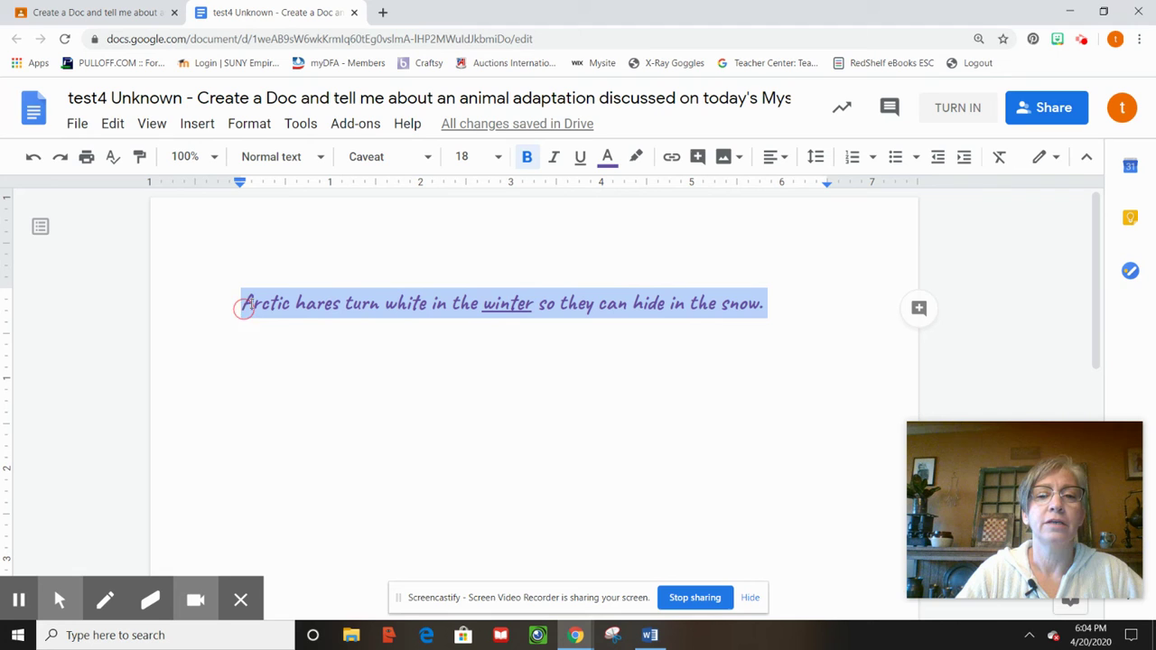
{"action": "left_click", "coordinate": [636, 158]}
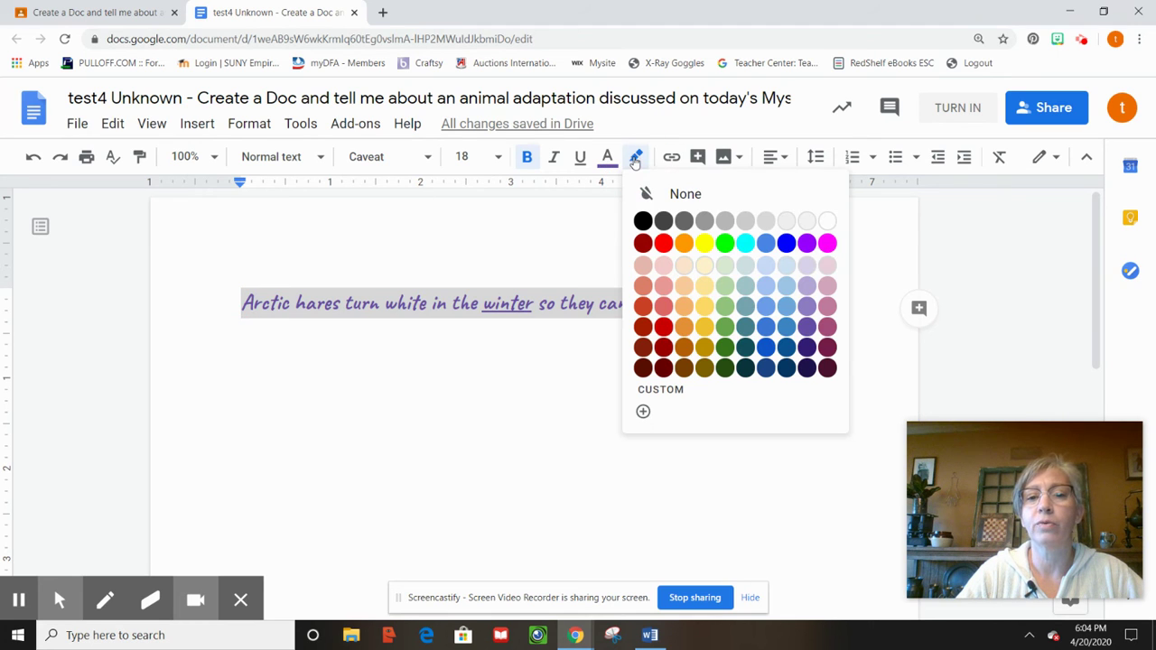
{"action": "right_click", "coordinate": [690, 245]}
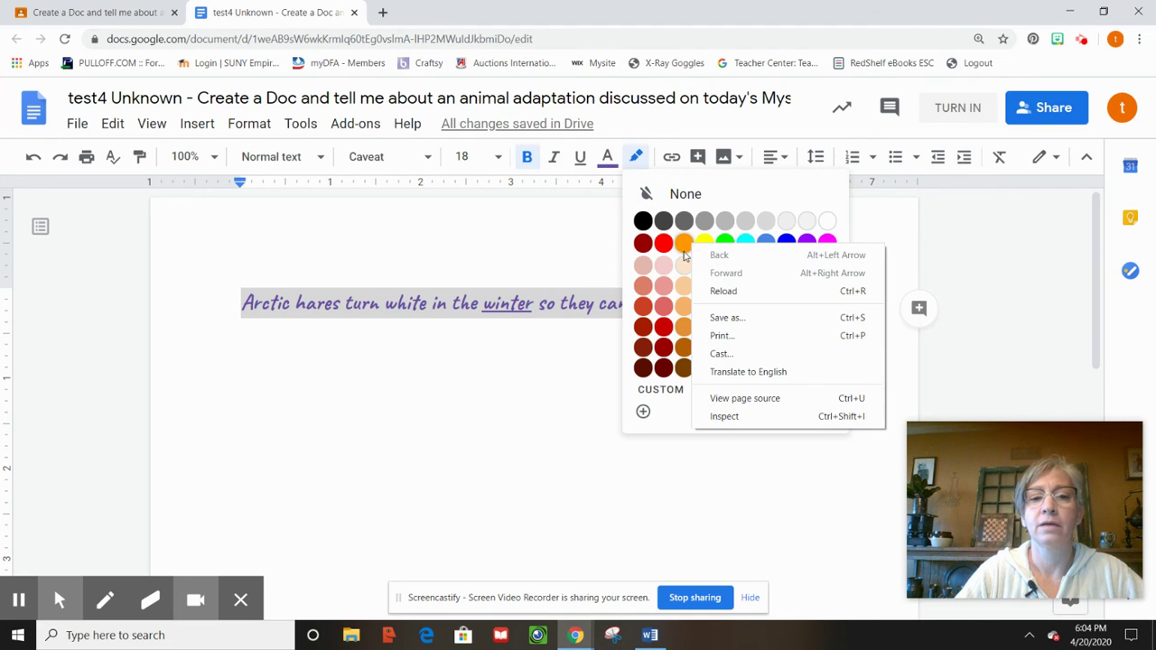
{"action": "left_click", "coordinate": [690, 244]}
{"action": "left_click", "coordinate": [685, 243]}
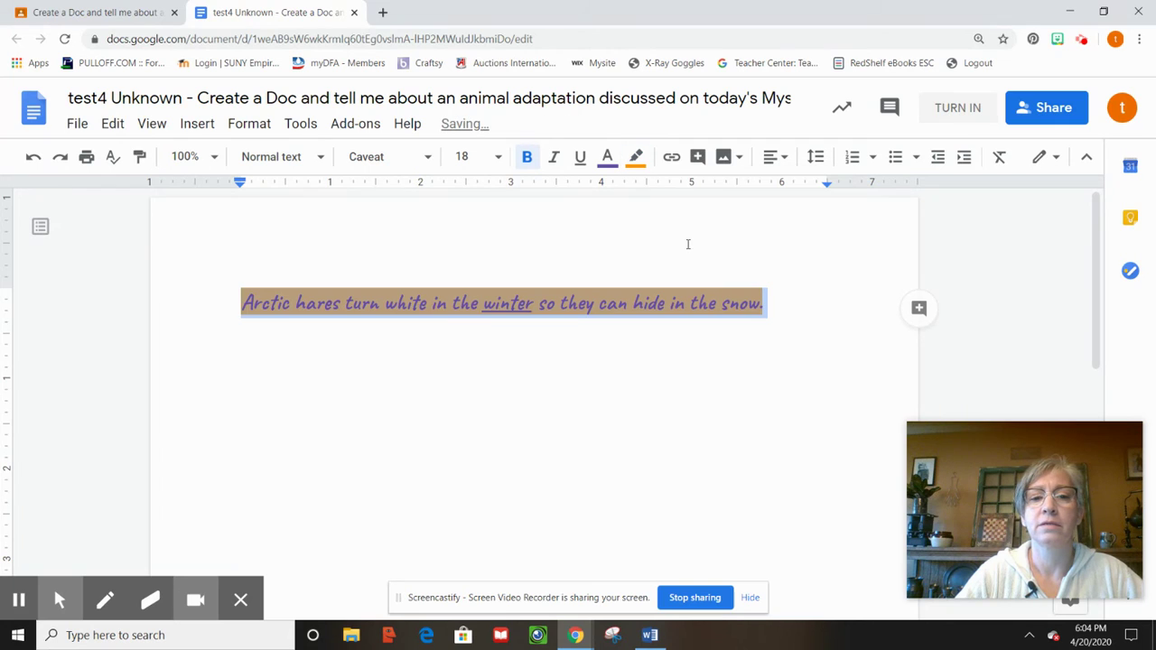
{"action": "left_click", "coordinate": [577, 387]}
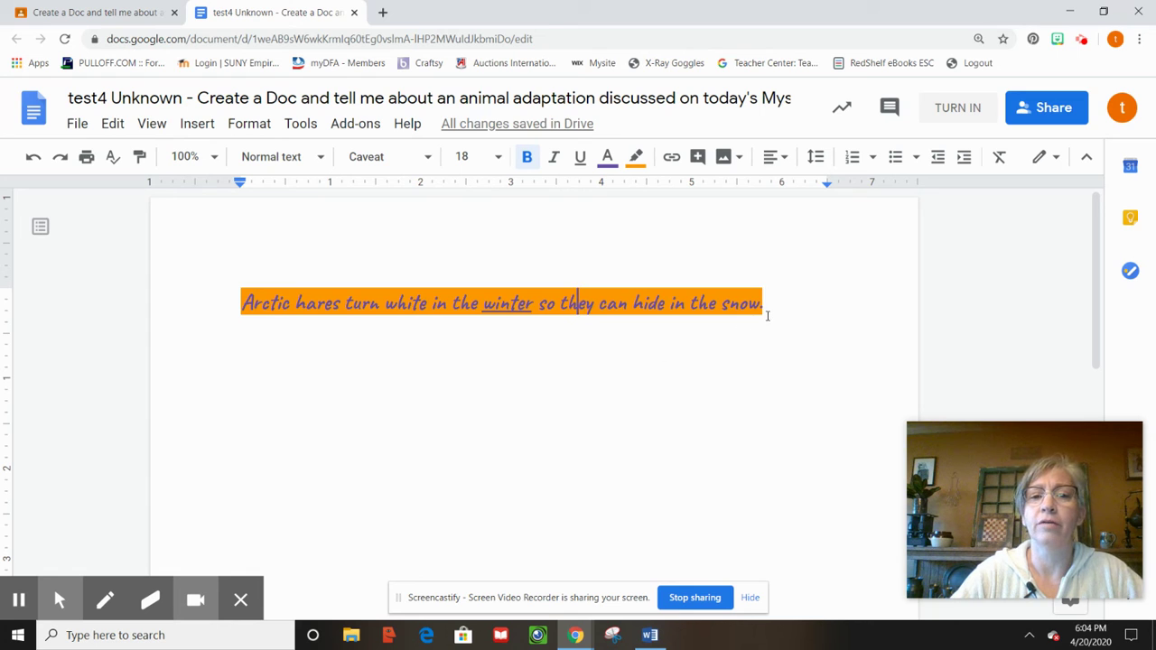
{"action": "left_click", "coordinate": [33, 160]}
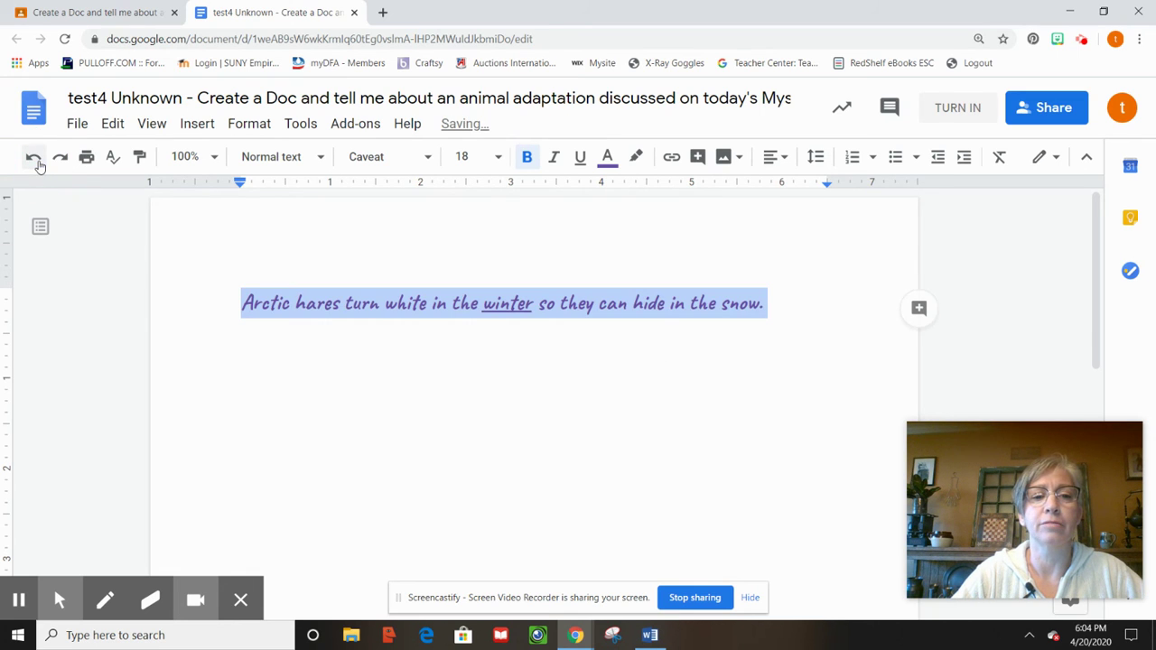
{"action": "left_click", "coordinate": [786, 332]}
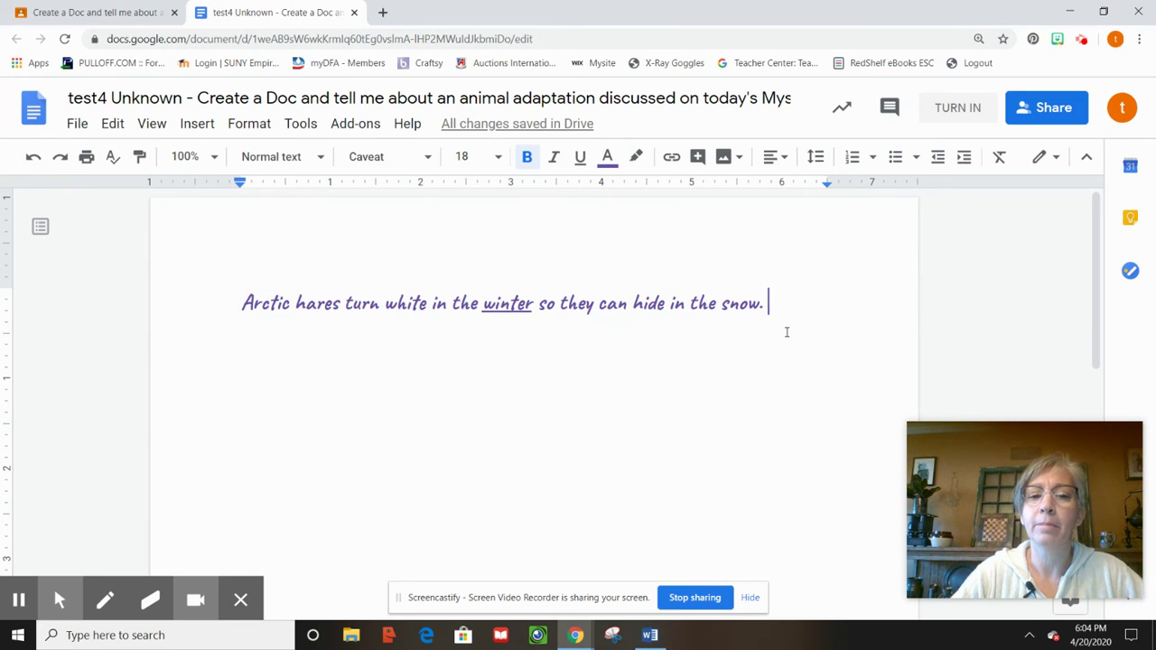
Highlight only the word "snow" in magenta.
{"action": "left_click_drag", "start_coordinate": [759, 303], "coordinate": [720, 303]}
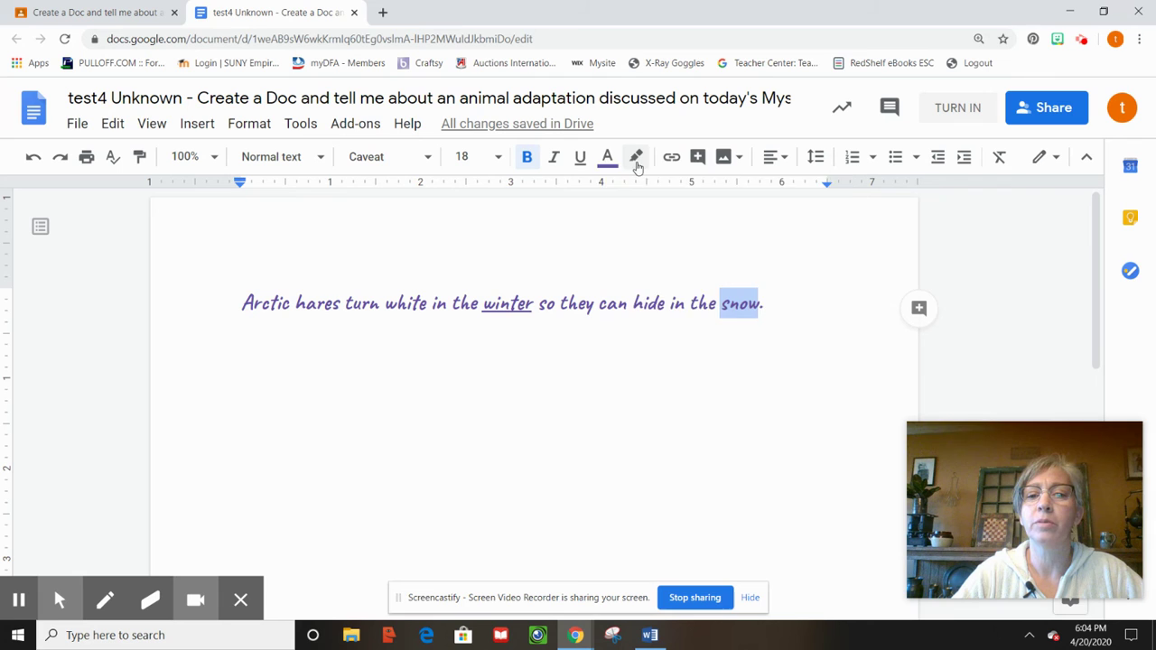
{"action": "left_click", "coordinate": [636, 164]}
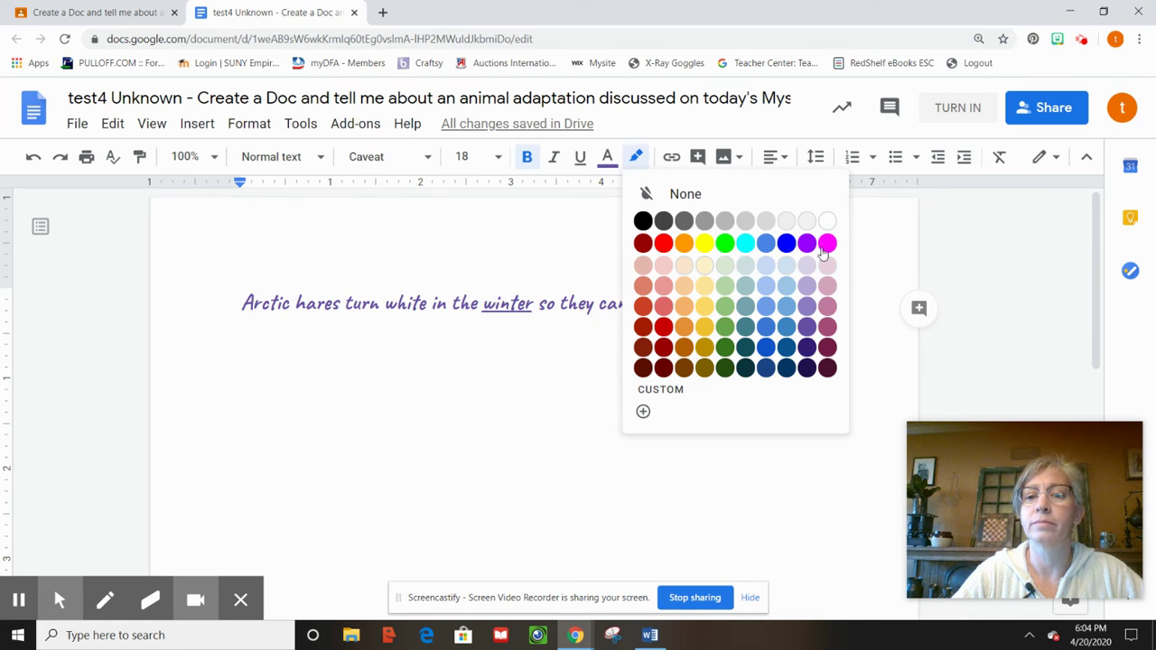
{"action": "left_click", "coordinate": [826, 244]}
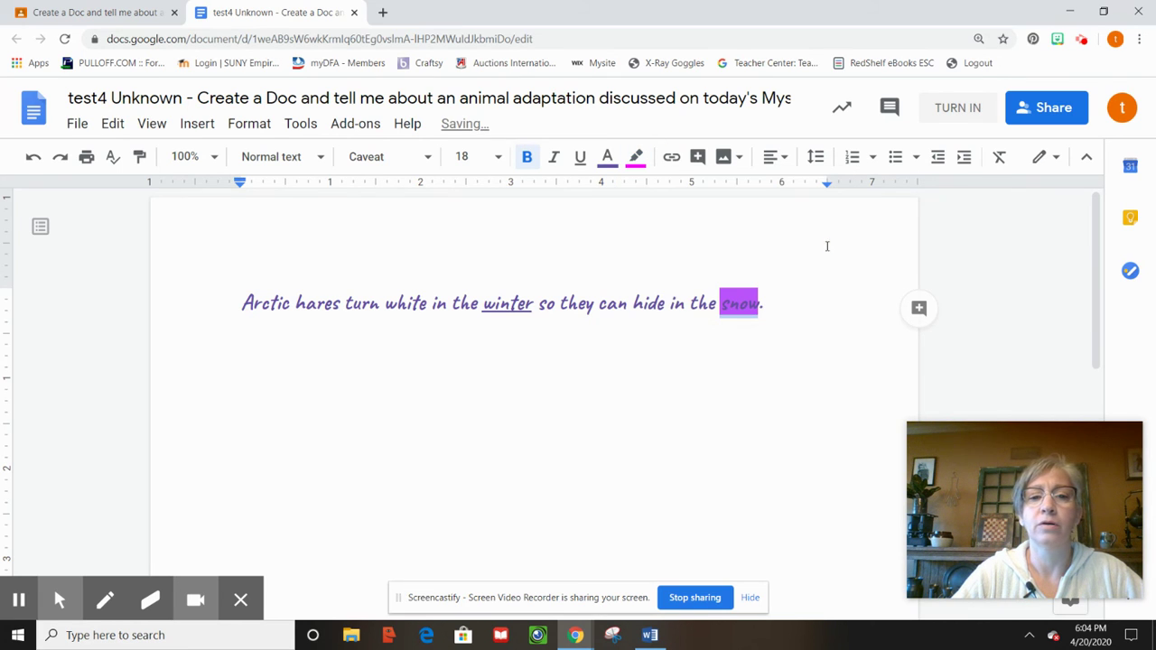
{"action": "left_click", "coordinate": [618, 412]}
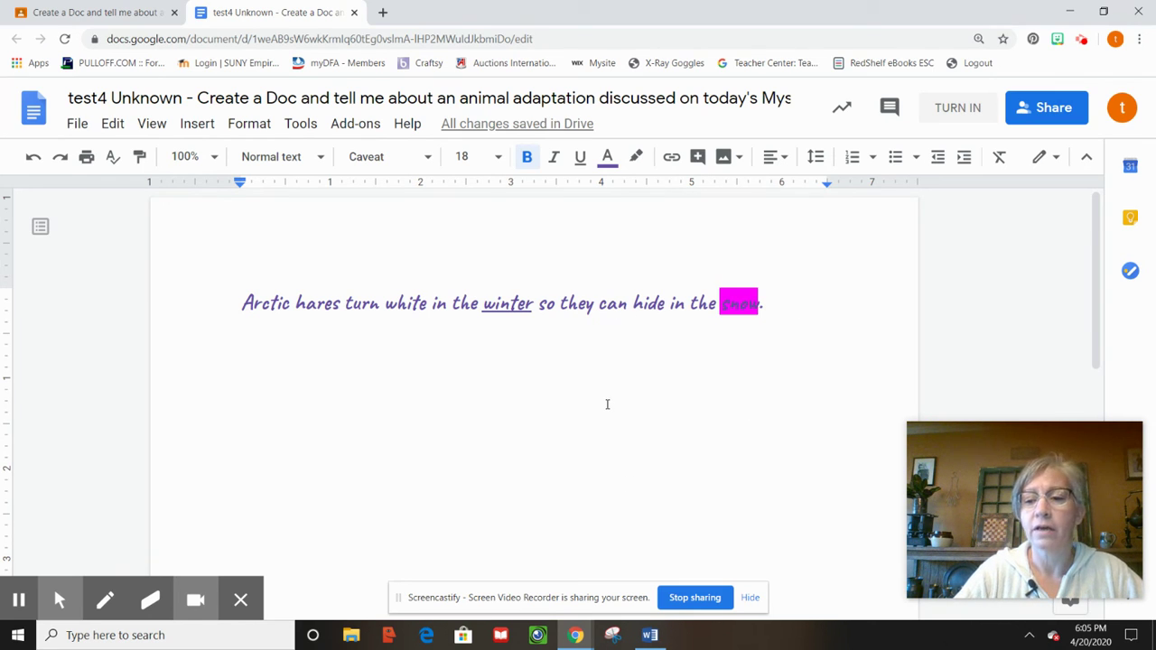
Change the font of the whole sentence to Pacifico.
{"action": "left_click_drag", "start_coordinate": [769, 303], "coordinate": [222, 297]}
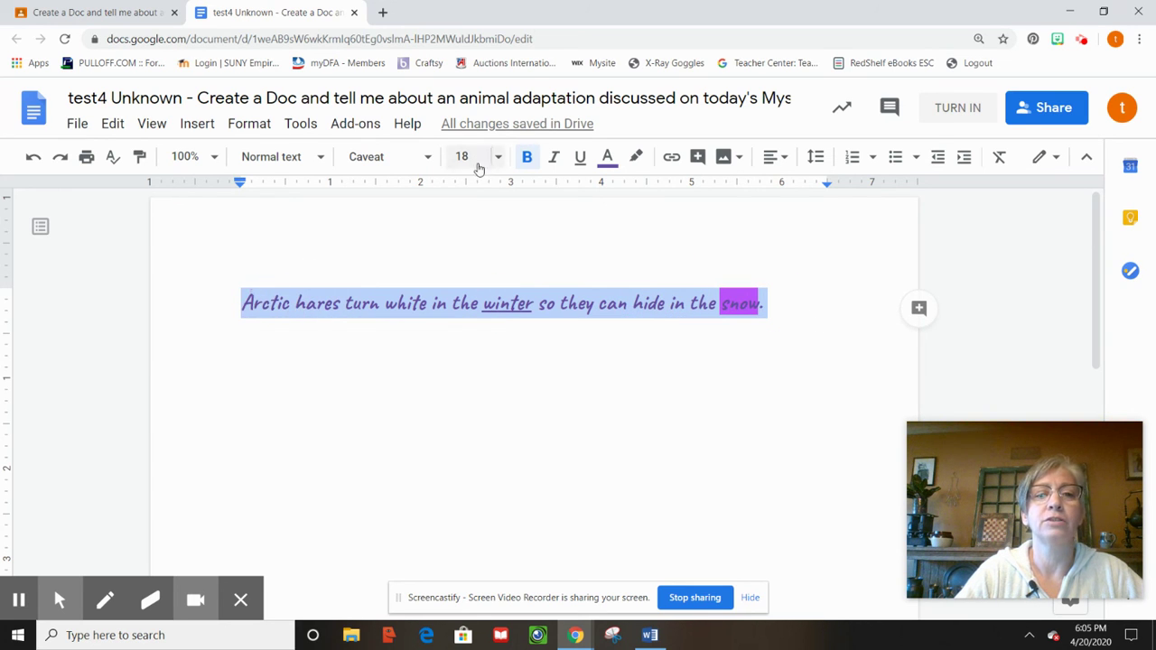
{"action": "left_click", "coordinate": [428, 159]}
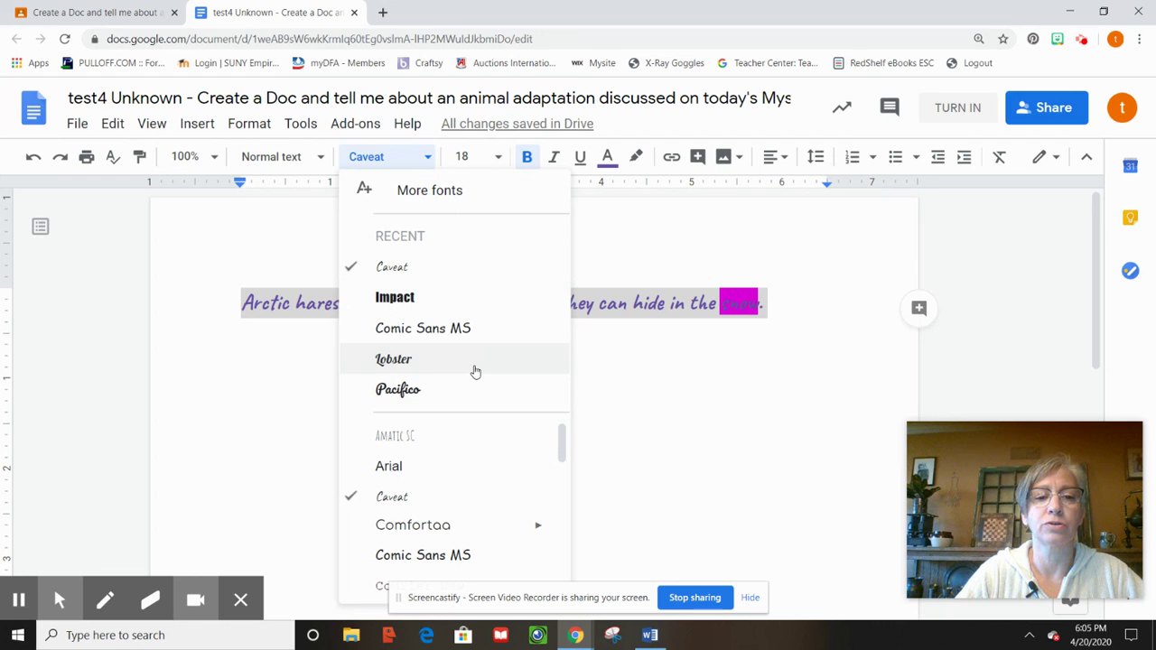
{"action": "left_click", "coordinate": [409, 388]}
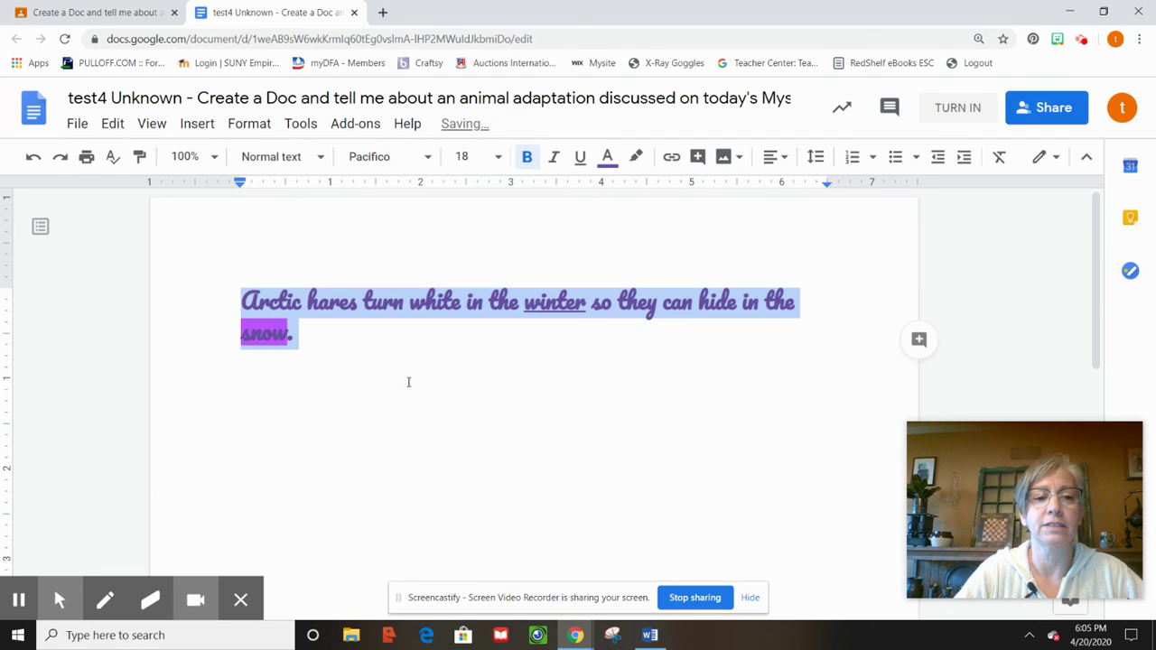
{"action": "left_click", "coordinate": [456, 386]}
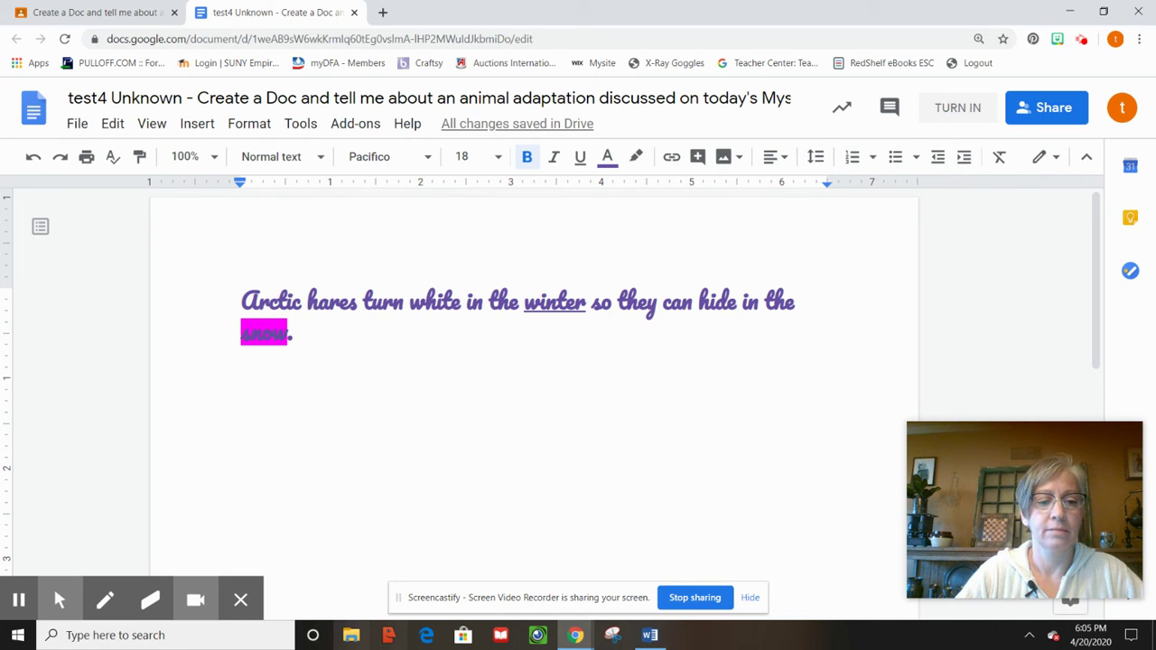
{"action": "left_click", "coordinate": [241, 600]}
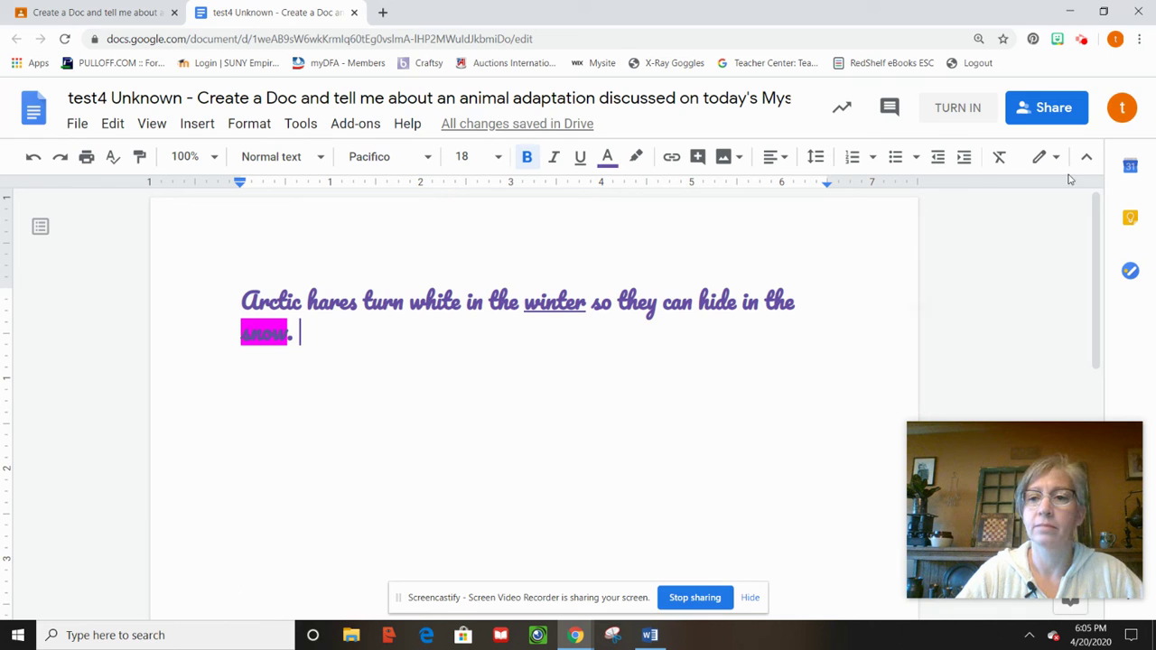